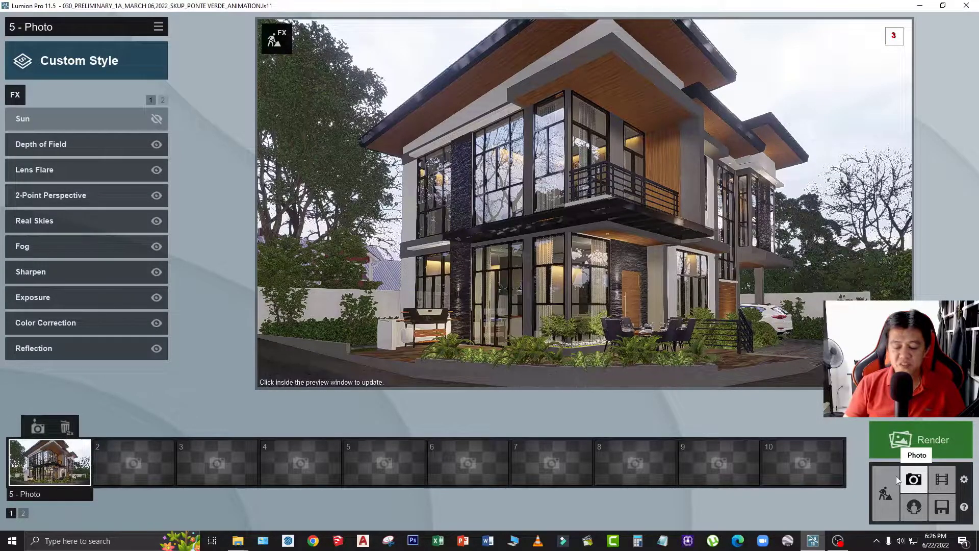
Restore the saved camera view and save the photo's effects as an .lme file on the Desktop
key(shift+1)
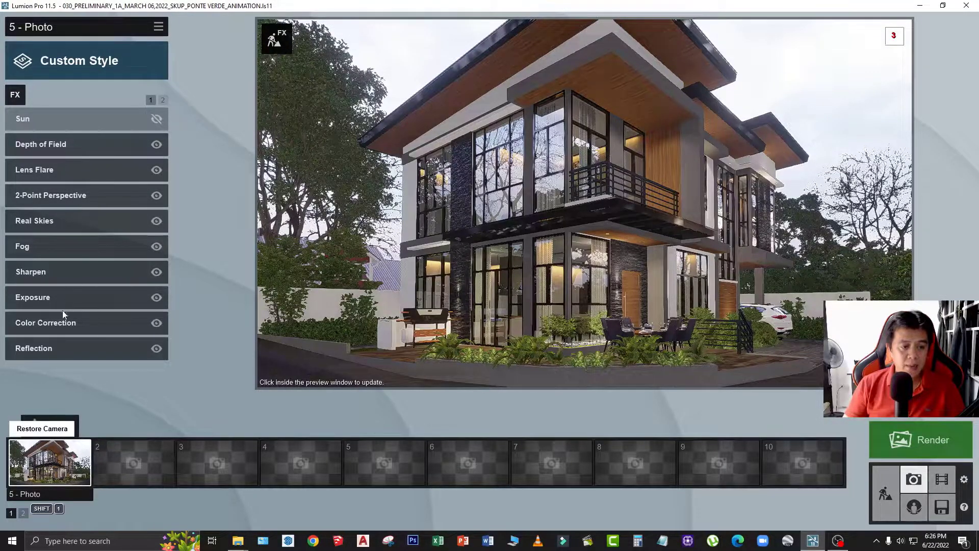
mouse_move(158, 27)
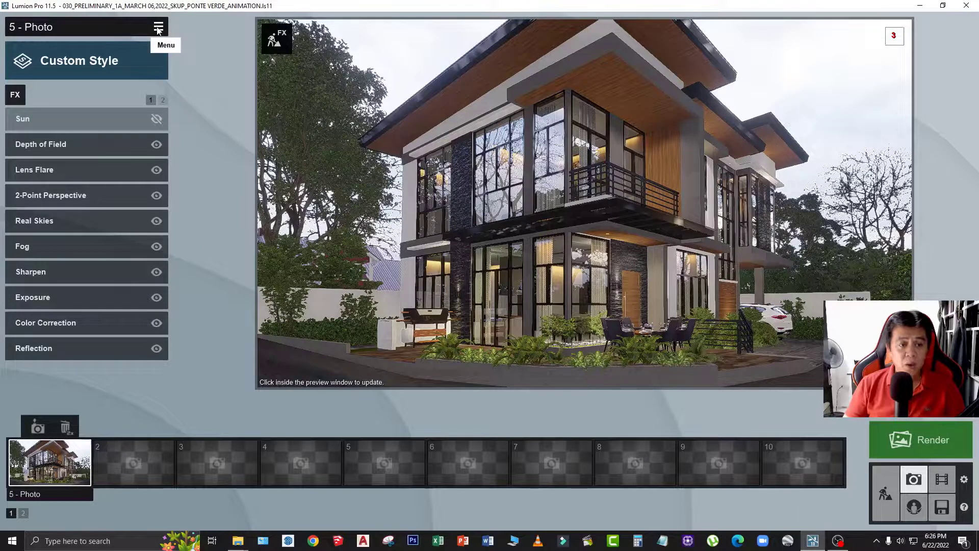
click(158, 30)
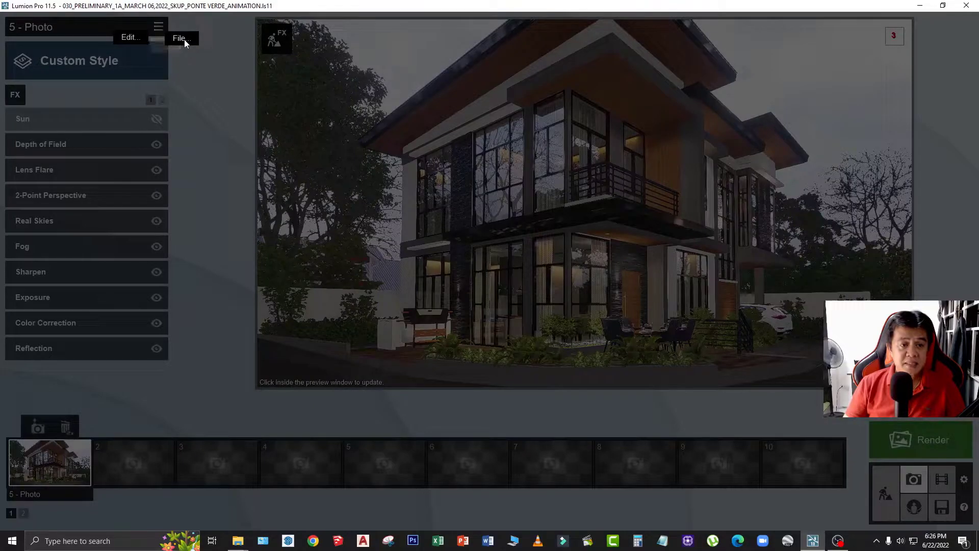
click(185, 39)
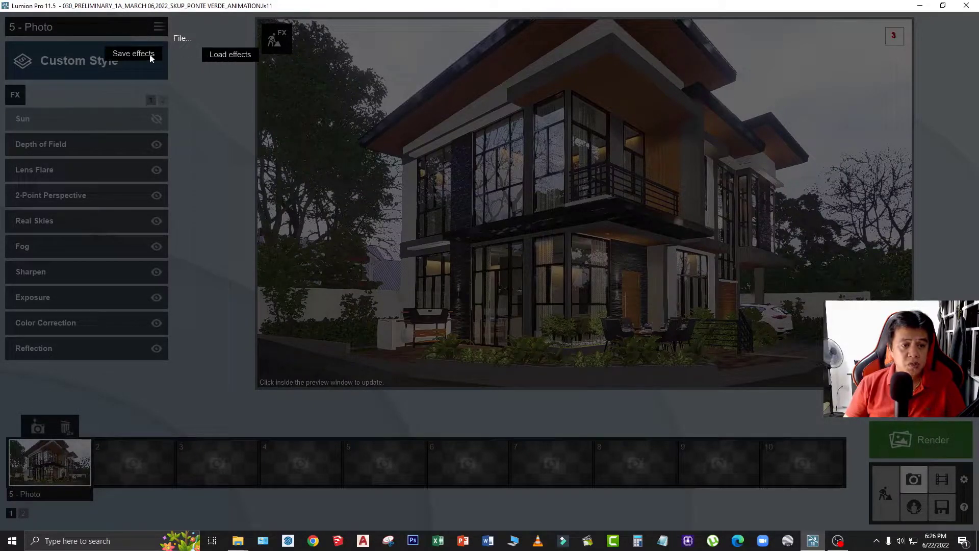
click(134, 53)
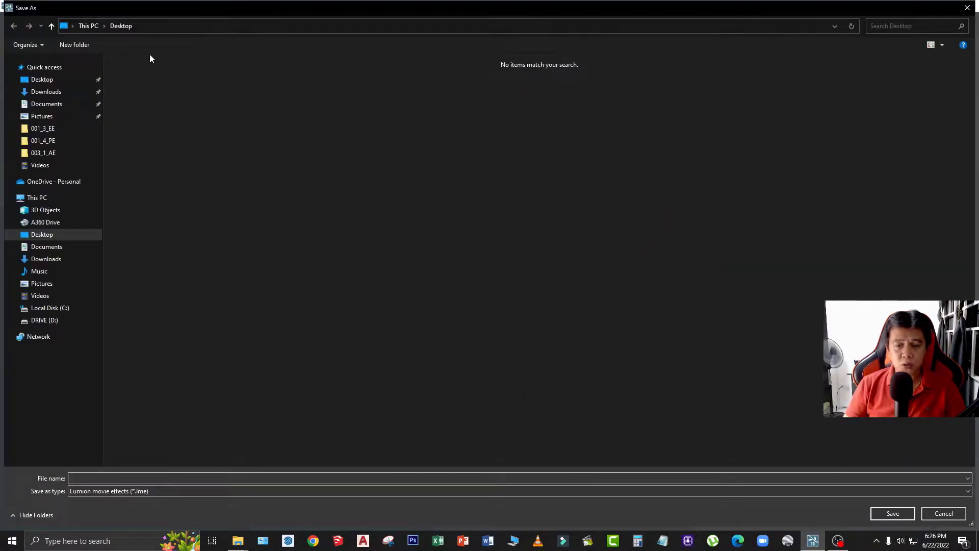
click(49, 80)
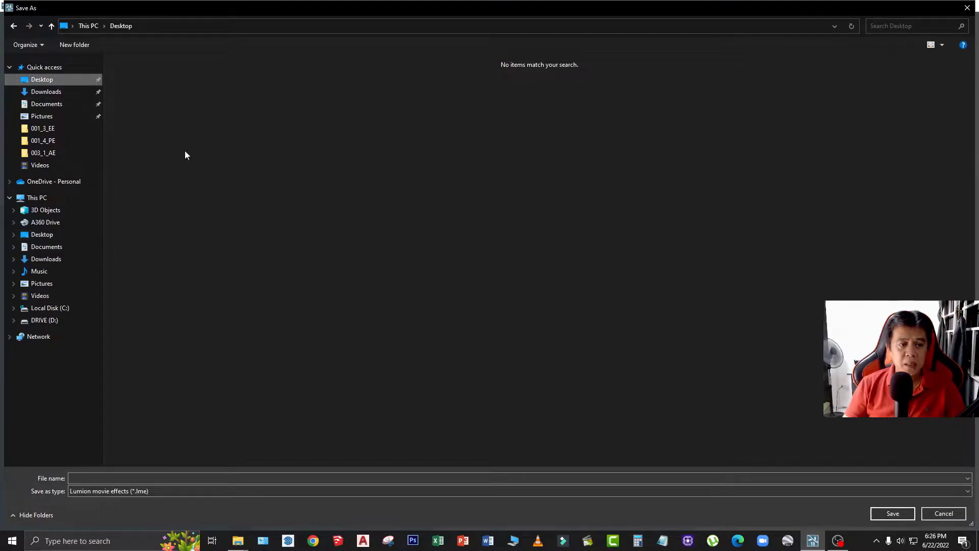
click(148, 478)
text(1)
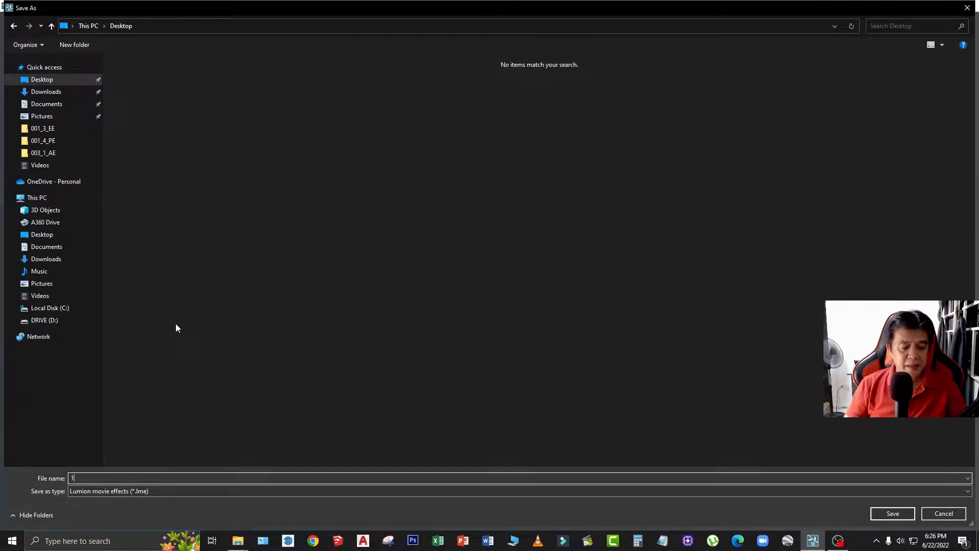
click(887, 513)
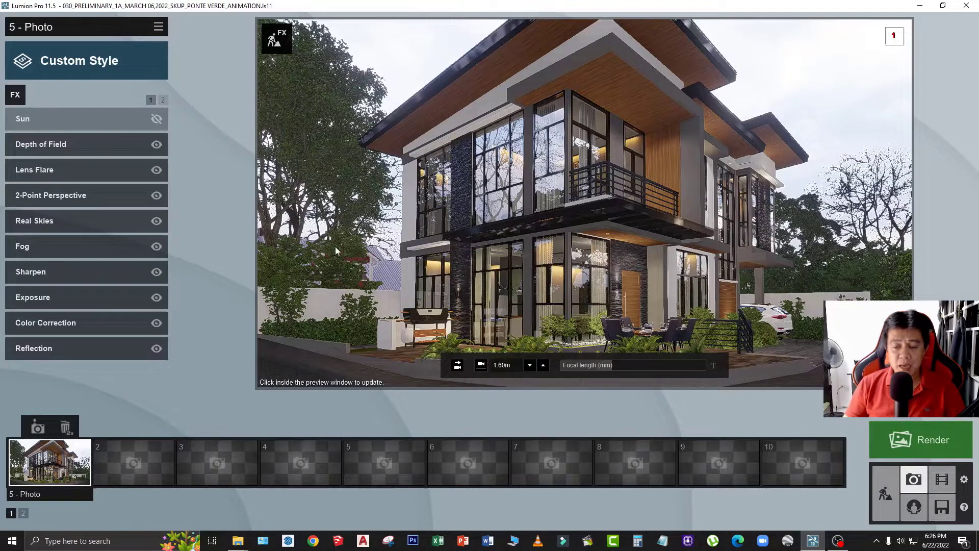
In Movie mode, review clips 8, 2 and 7, then delete the rainy garden clip 5
click(943, 481)
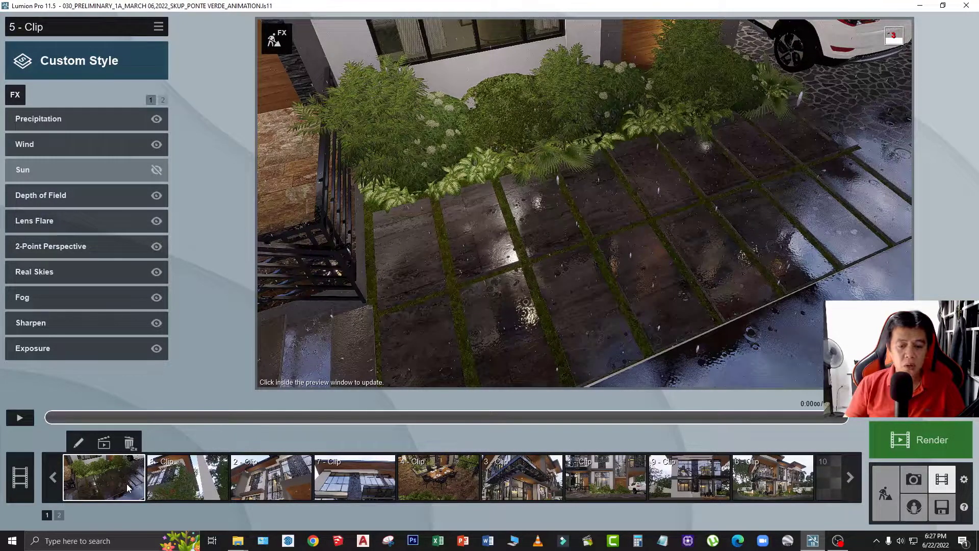
click(205, 473)
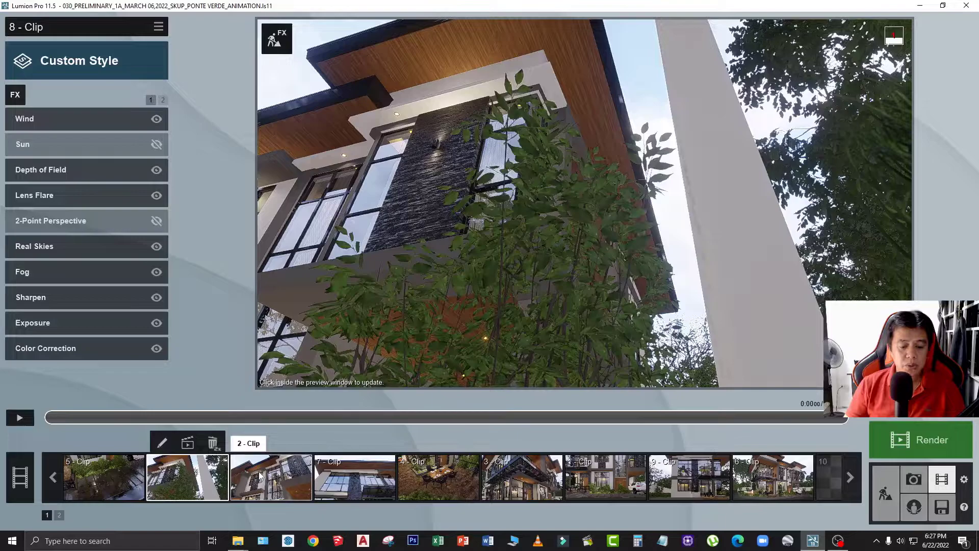
click(341, 481)
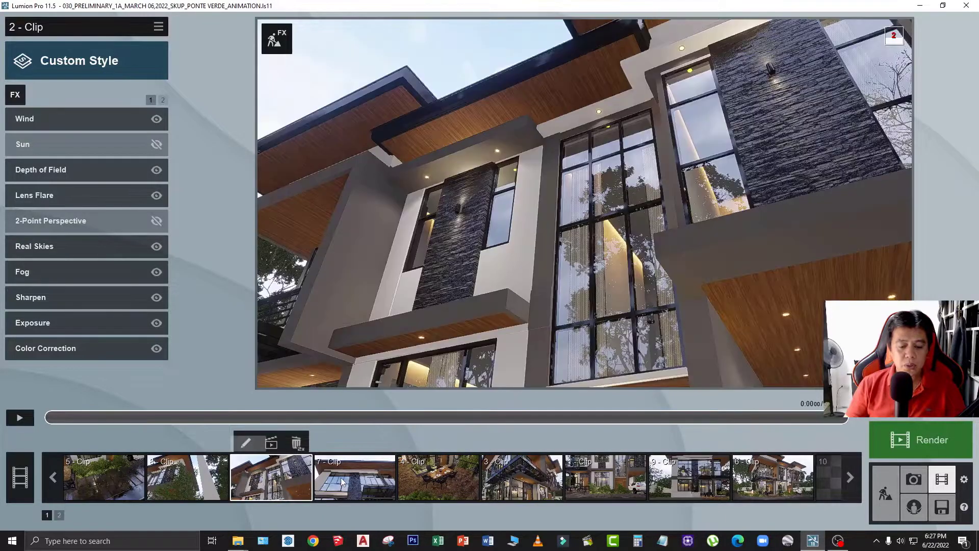
click(388, 480)
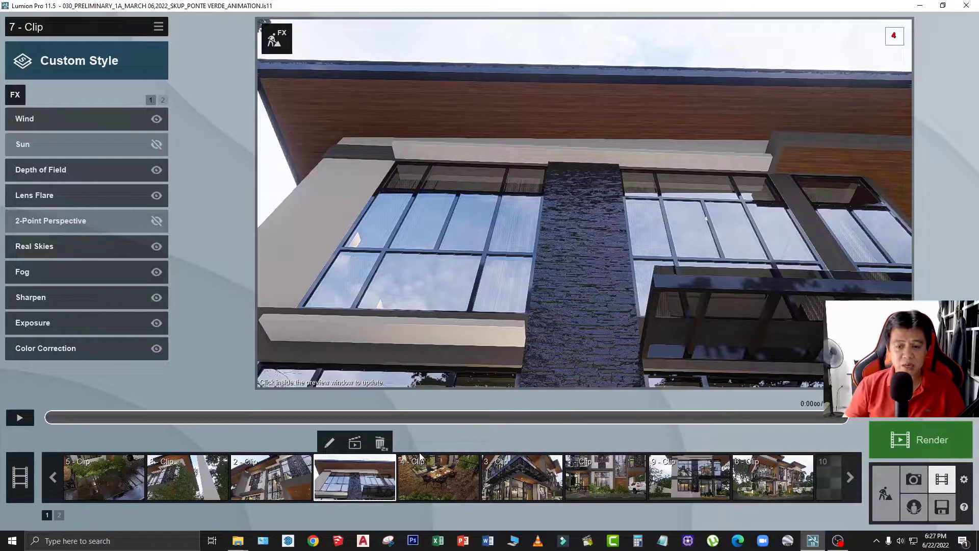
click(106, 476)
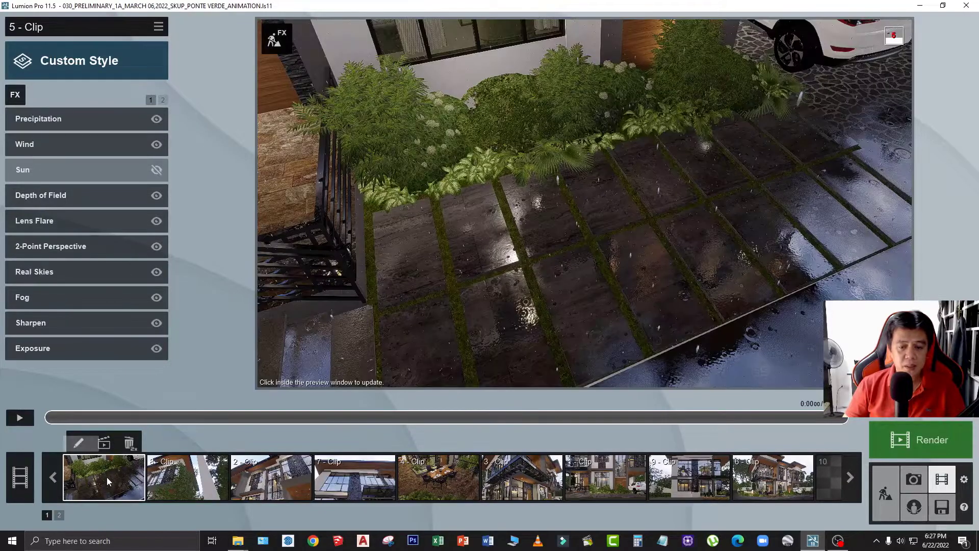
double_click(129, 443)
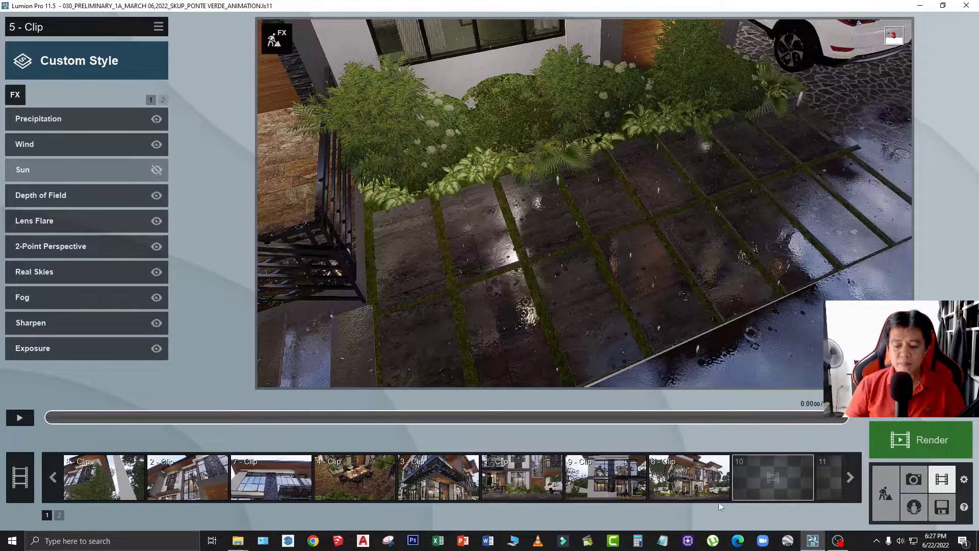
Start a new clip in empty slot 10 and capture a first keyframe showing wall and stairs
click(764, 475)
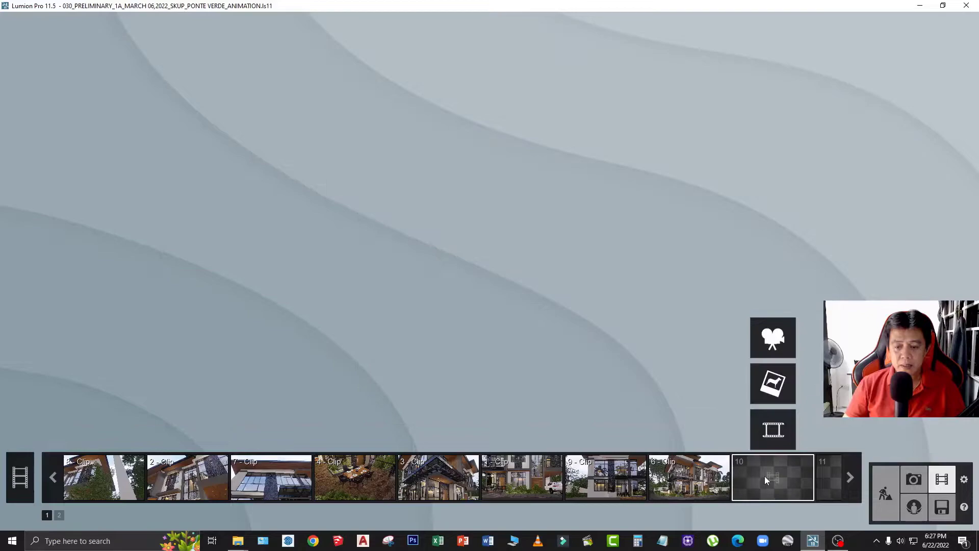
click(769, 339)
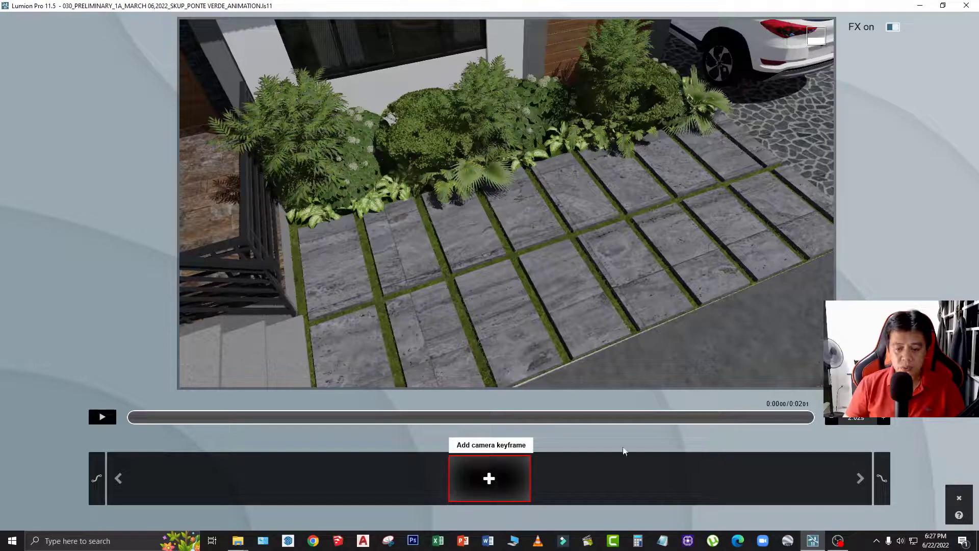
key(a)
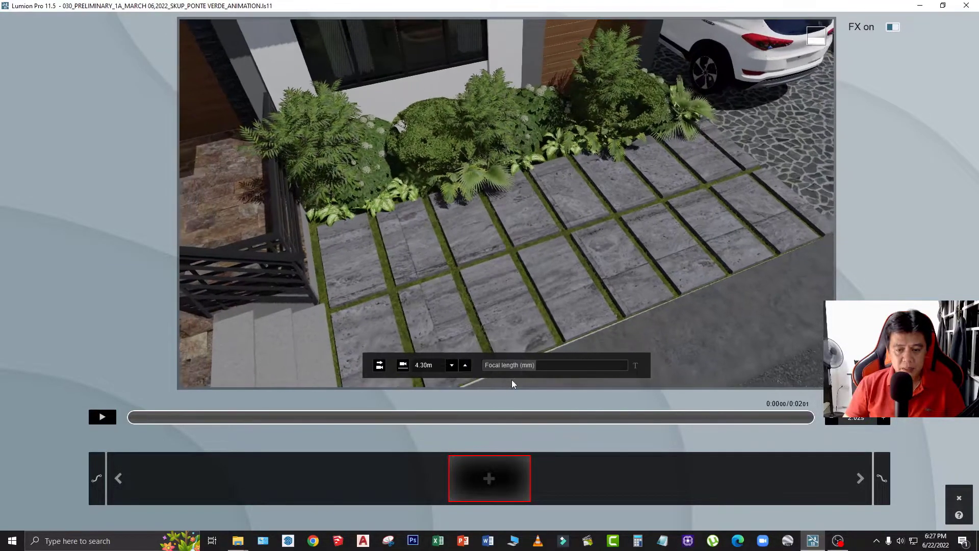
click(491, 478)
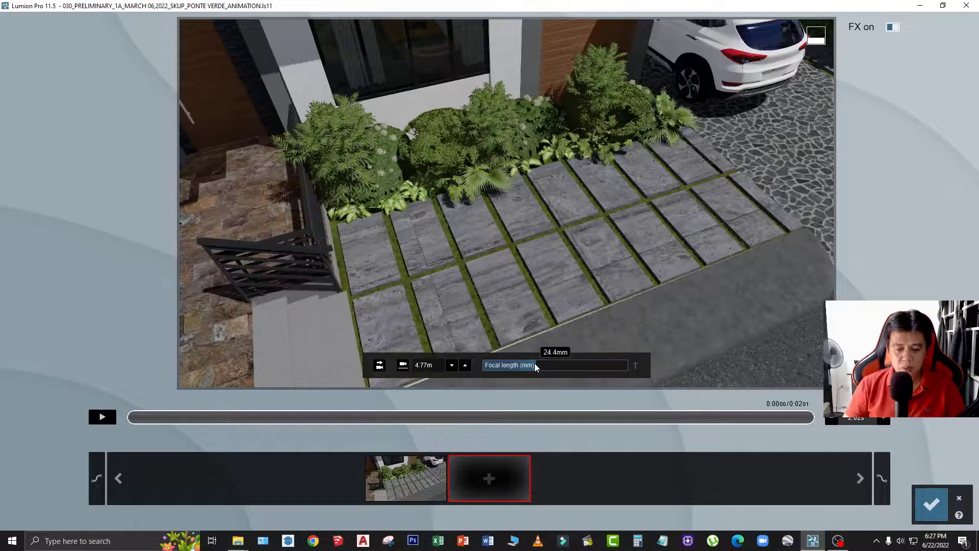
Add two more keyframes zoomed to 25.6mm and 28.4mm focal length, then review them
drag(534, 363, 537, 363)
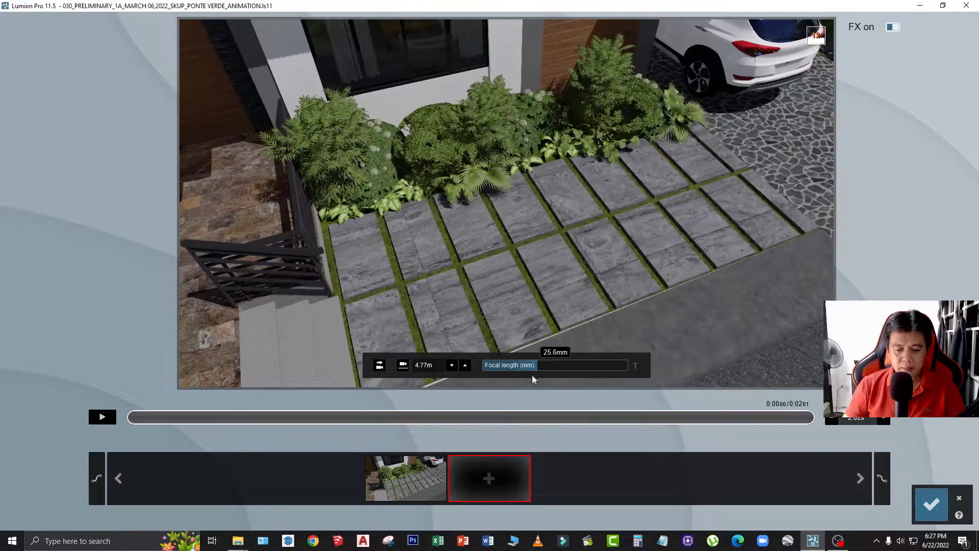
click(489, 478)
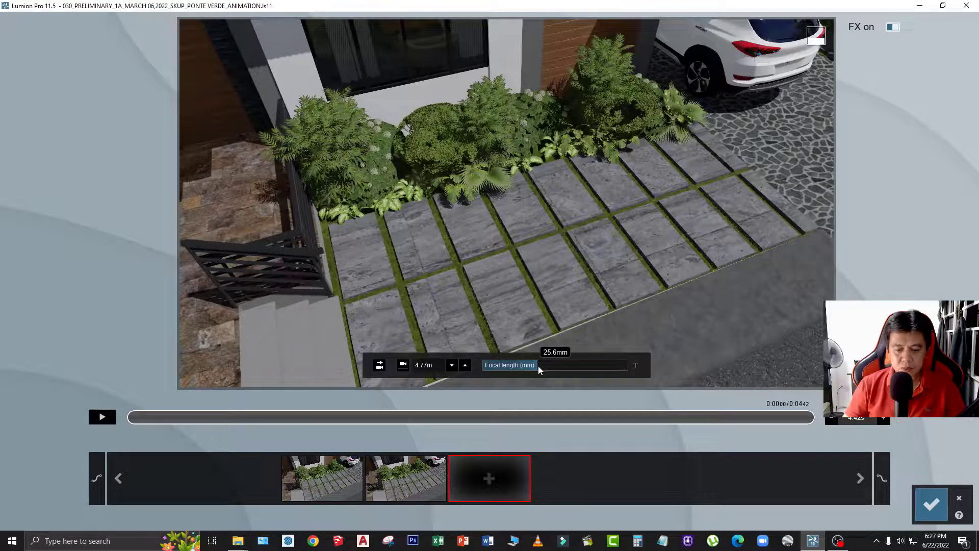
drag(538, 365, 541, 365)
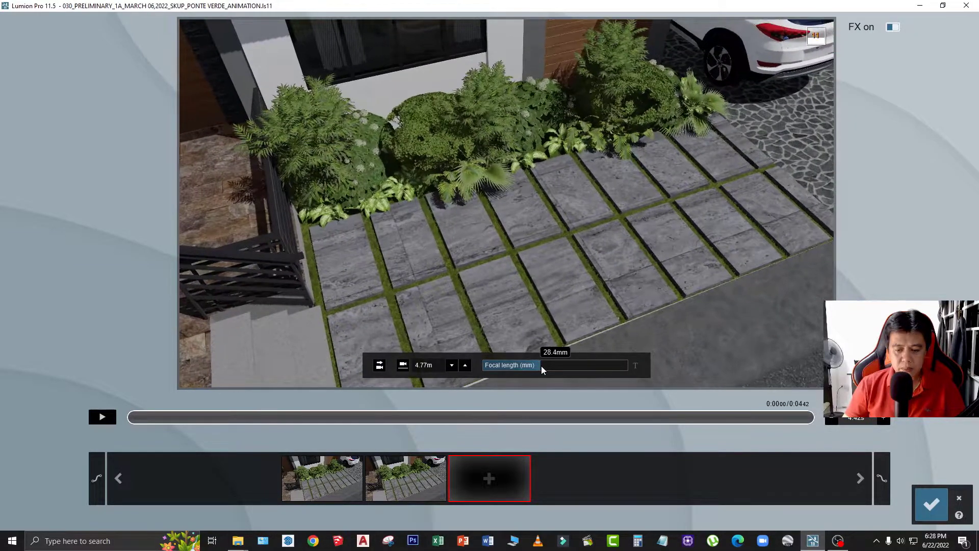
click(500, 467)
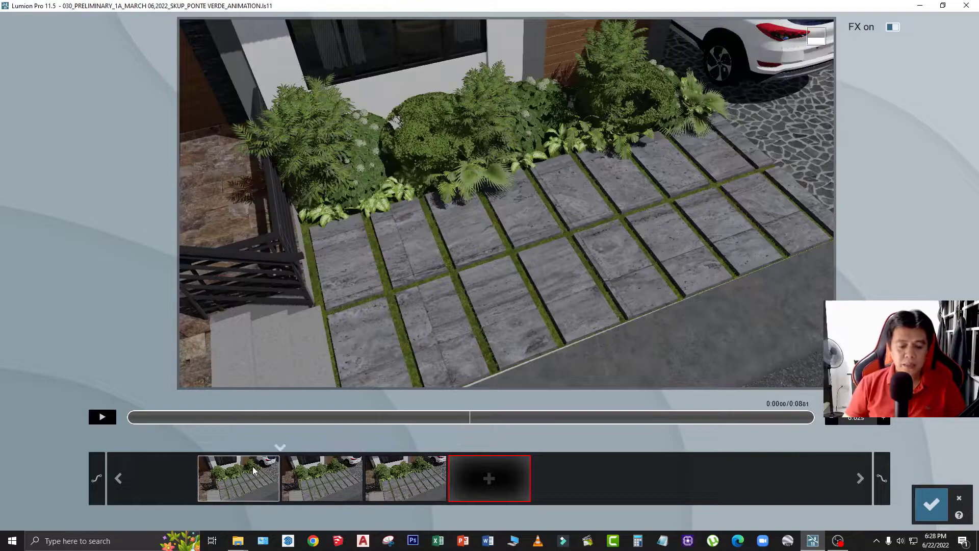
click(240, 477)
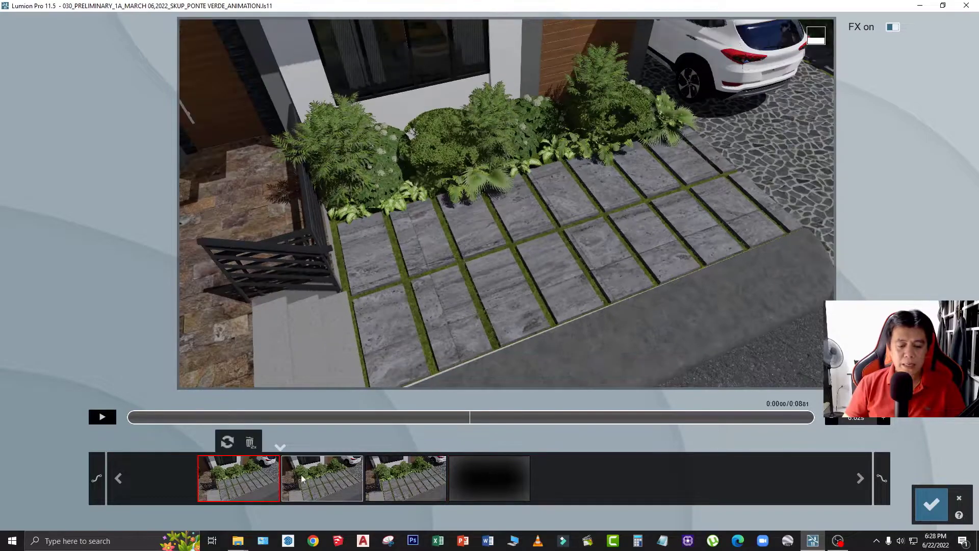
click(352, 472)
Check the third keyframe and set the garden clip's total duration to 4 seconds
click(404, 472)
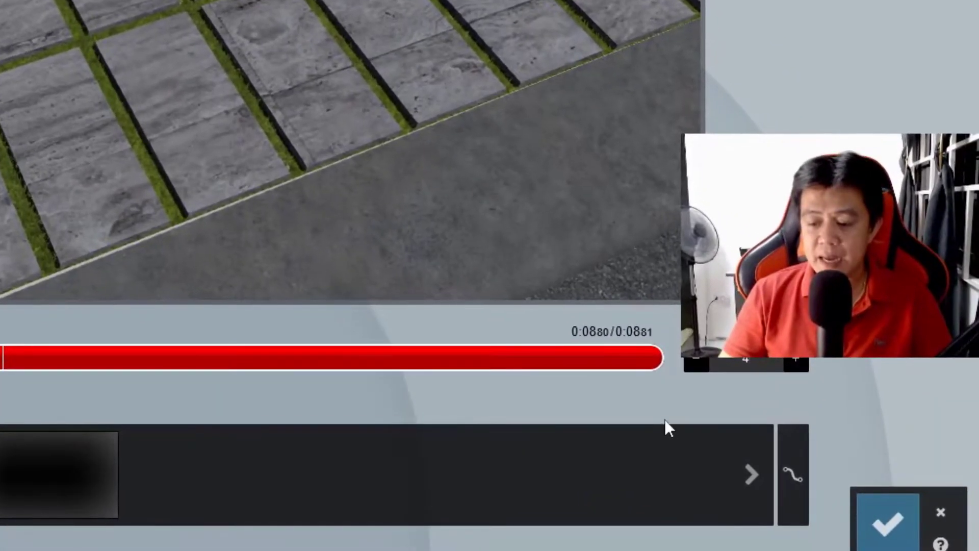
key(Return)
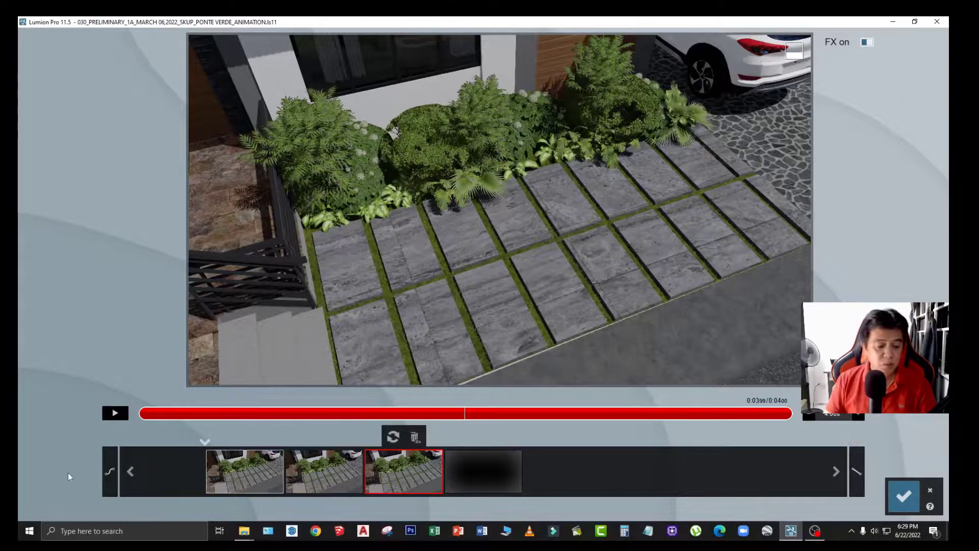
Set the clip's Ease in to linear and save it to the movie as clip 10
click(106, 478)
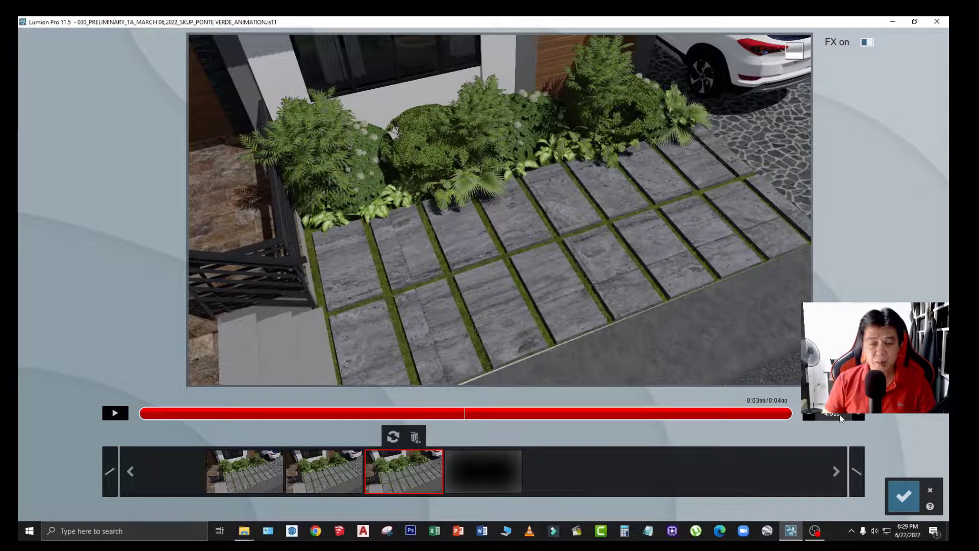
click(904, 496)
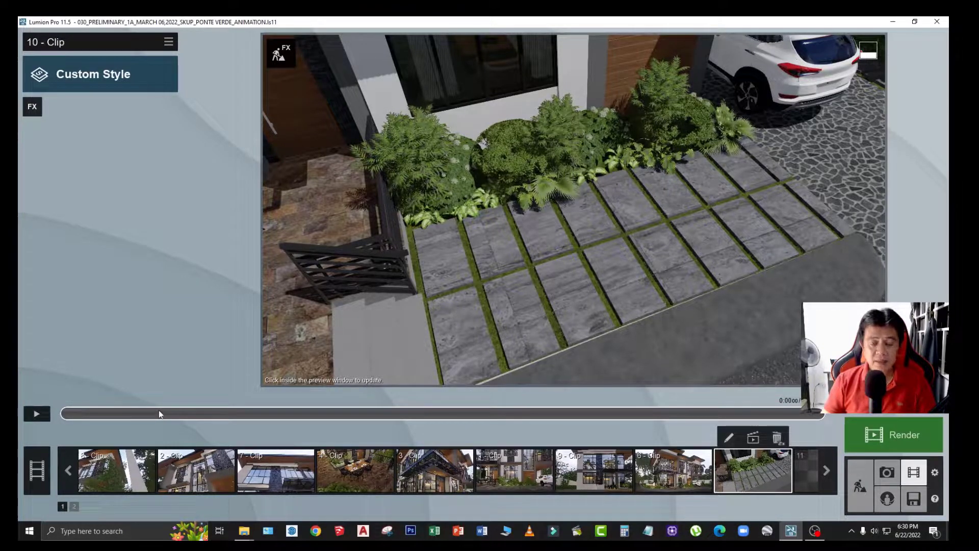
click(40, 416)
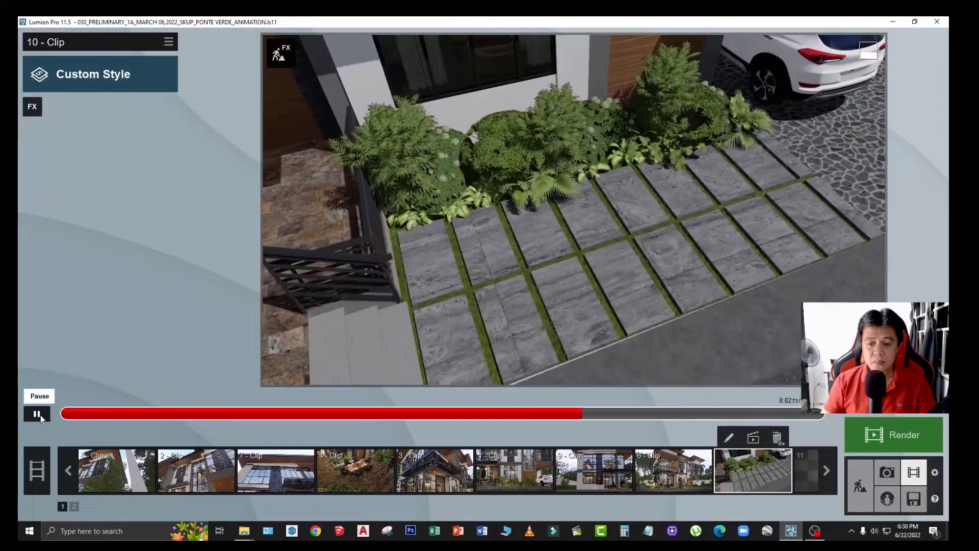
click(41, 417)
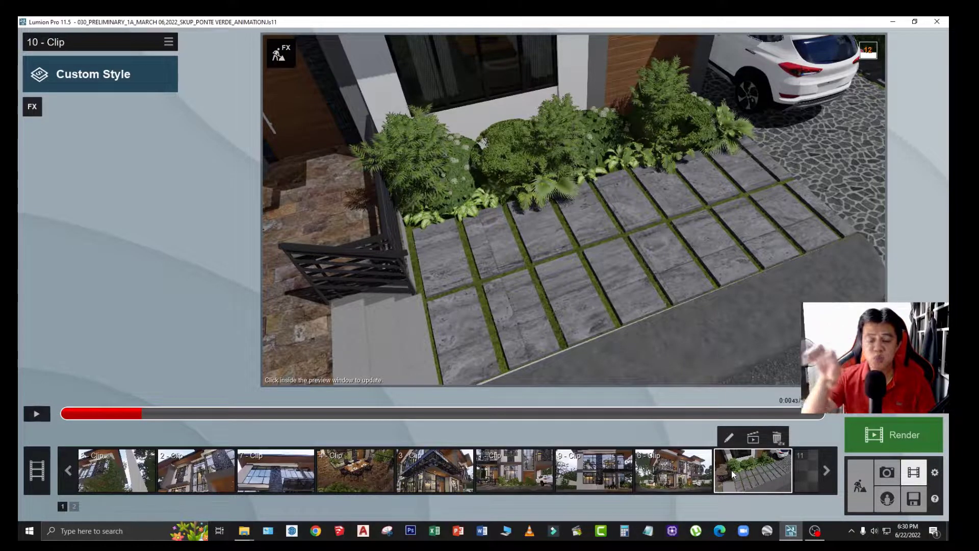
click(729, 438)
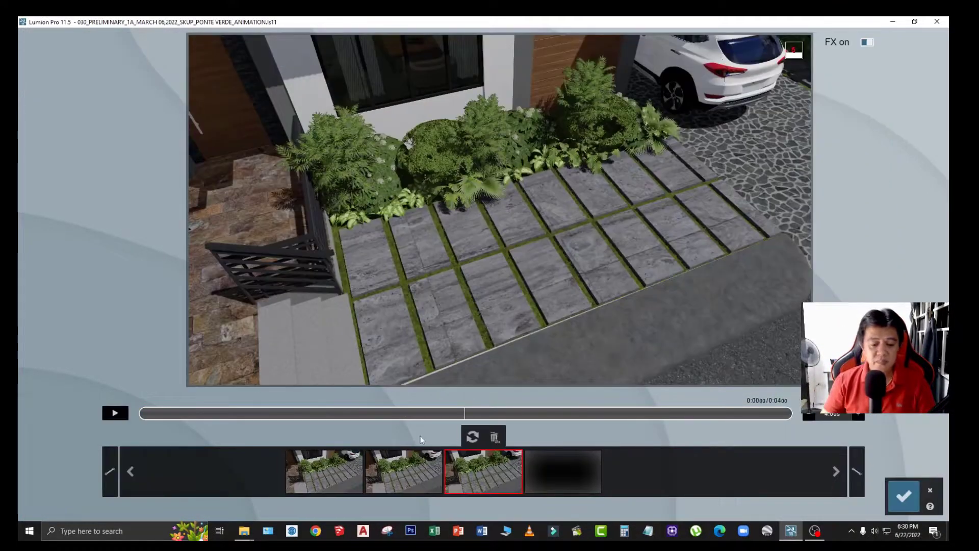
click(338, 466)
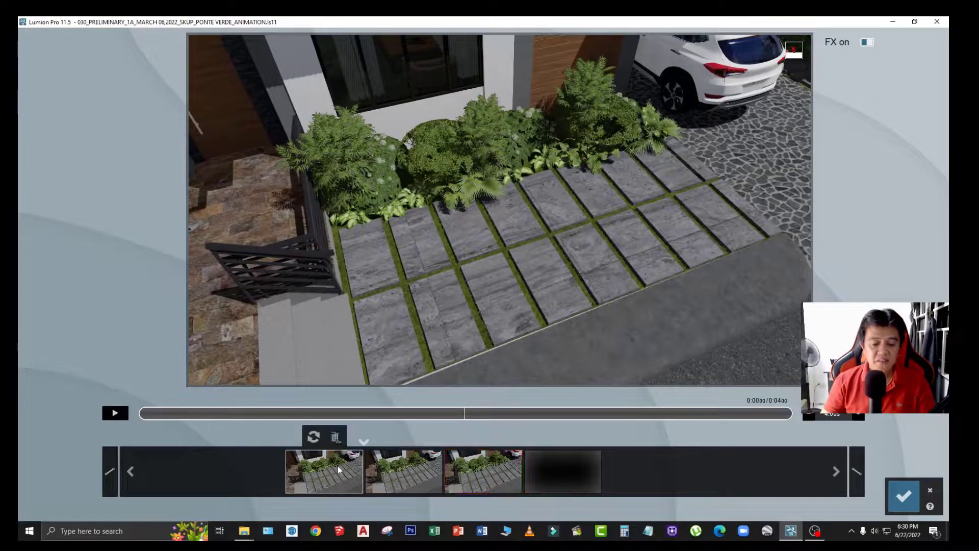
click(423, 470)
click(482, 467)
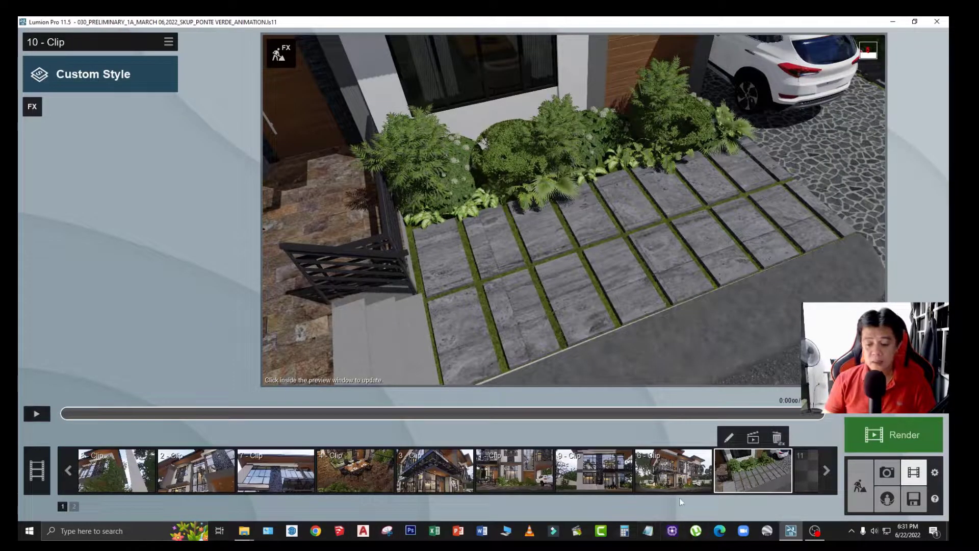
mouse_move(673, 469)
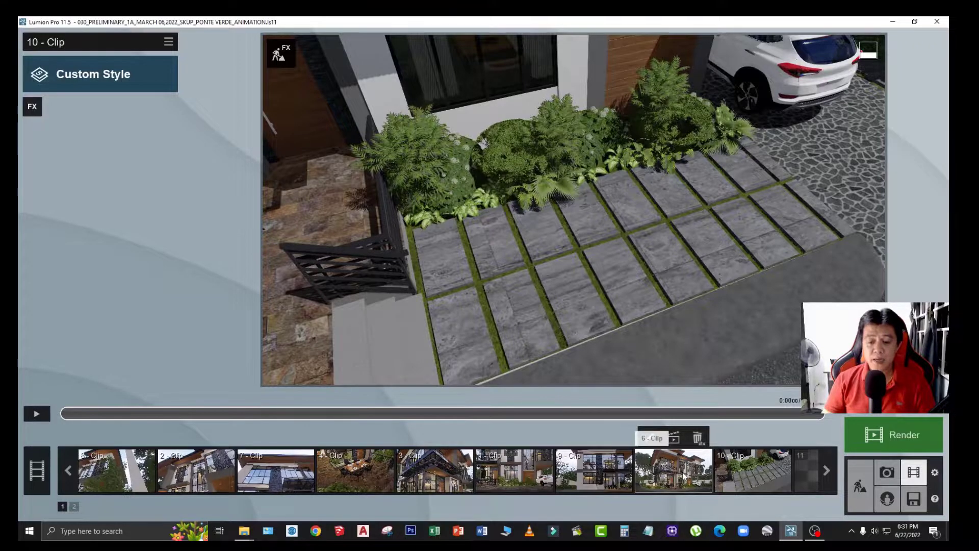
Start recording a new clip in empty slot 11 and capture the starting camera view
click(683, 474)
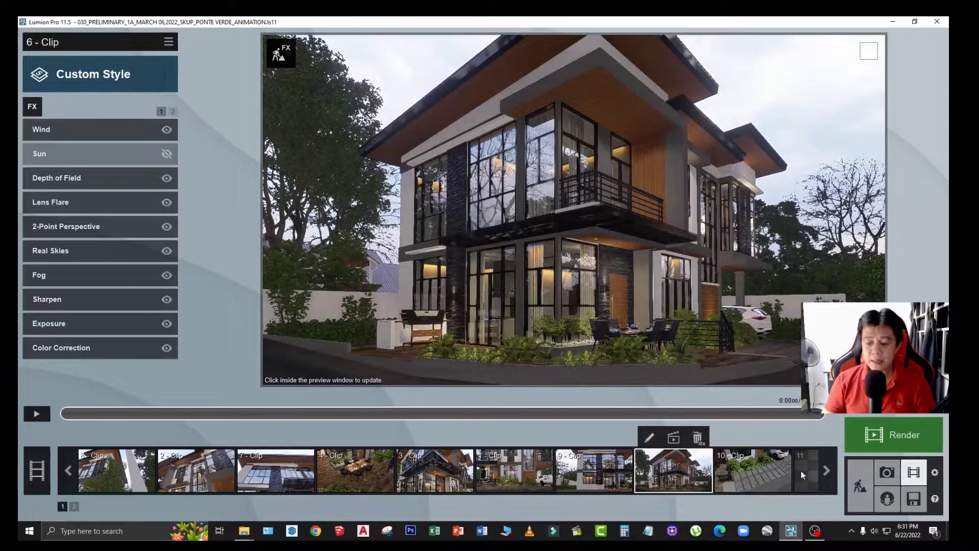
click(827, 472)
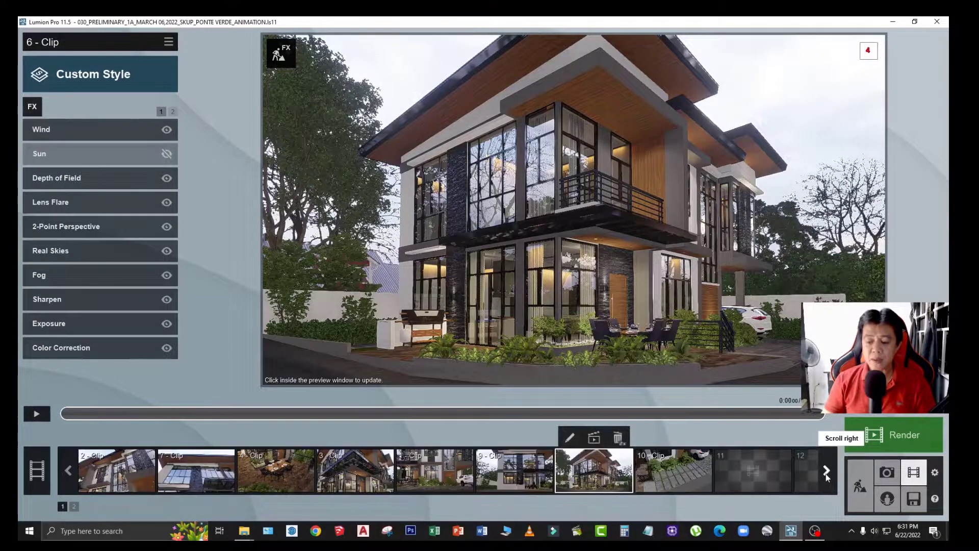
click(745, 471)
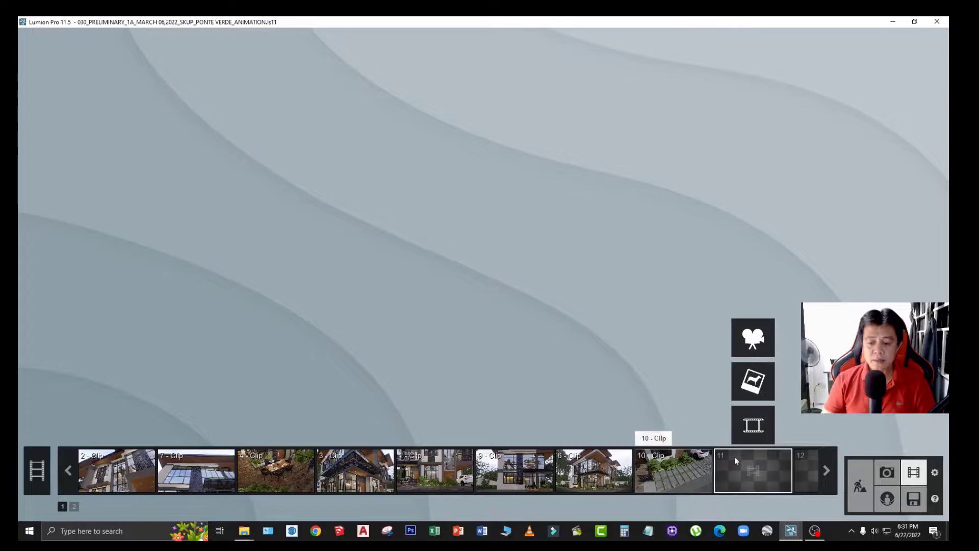
click(755, 342)
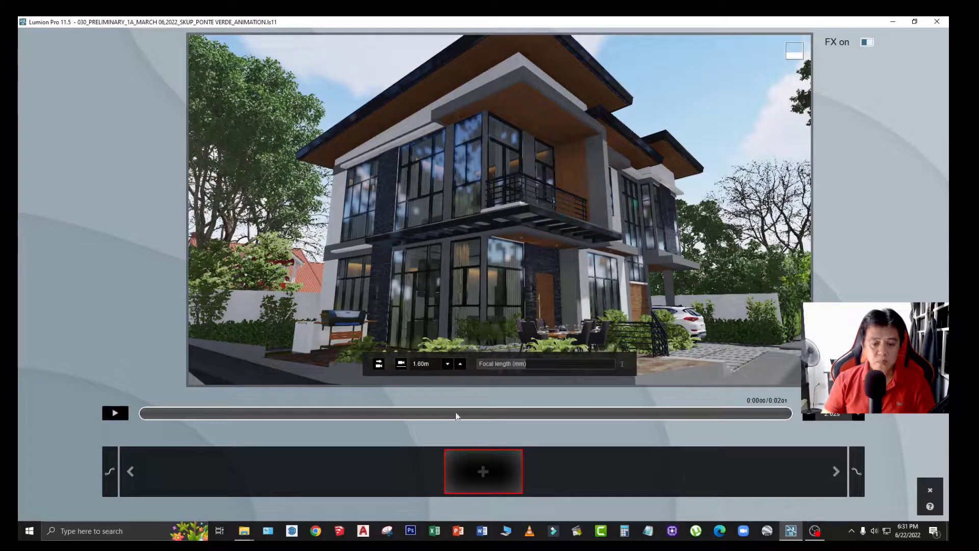
click(483, 471)
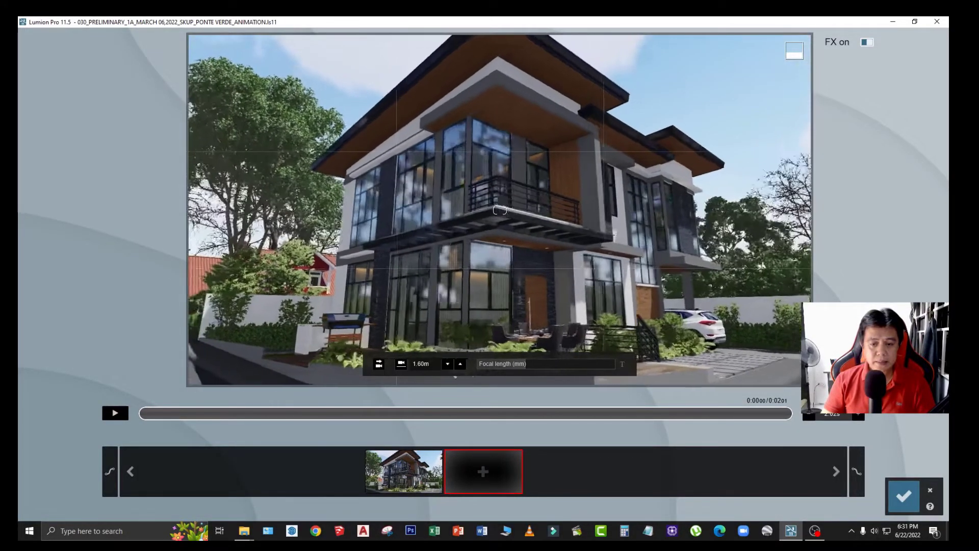
Move the camera toward and along the house front, adding second and third keyframes
right_drag(499, 210, 397, 230)
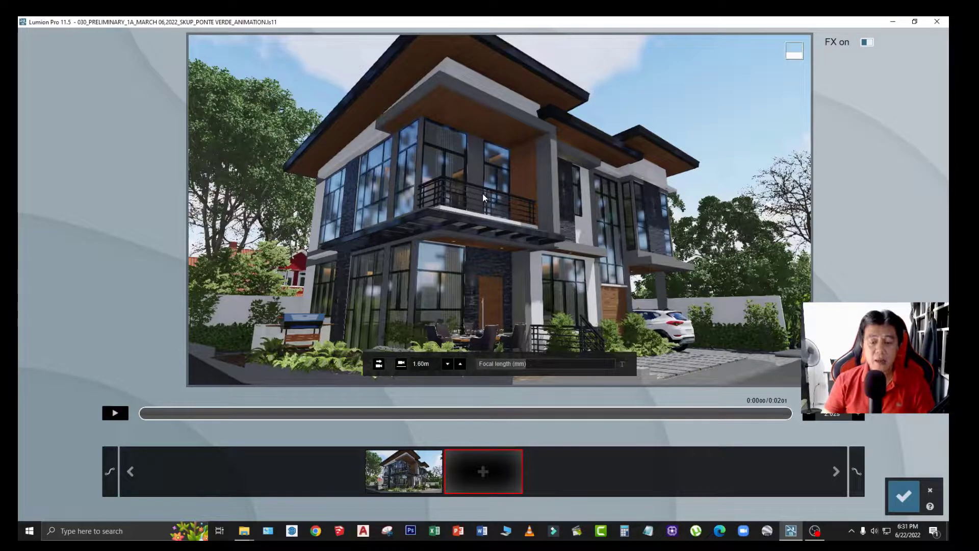
click(482, 473)
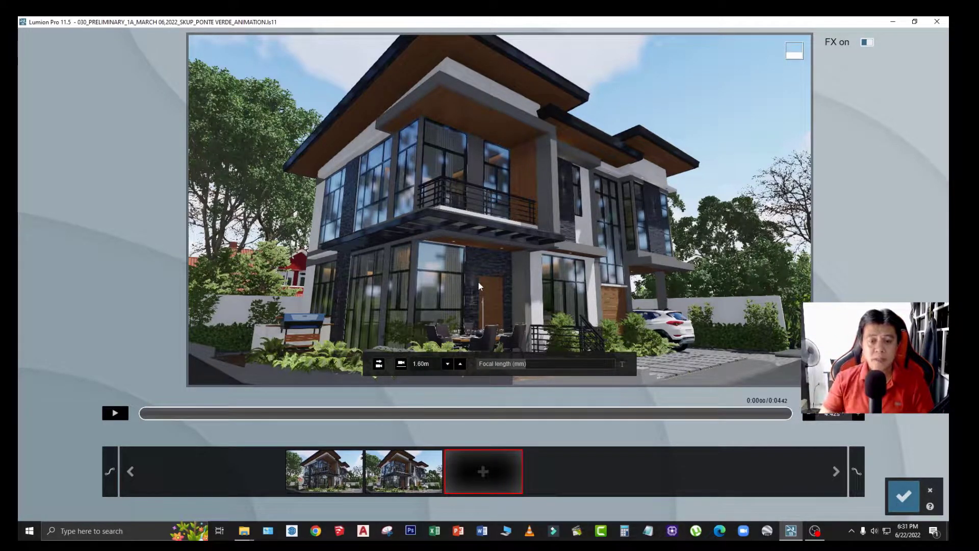
click(317, 481)
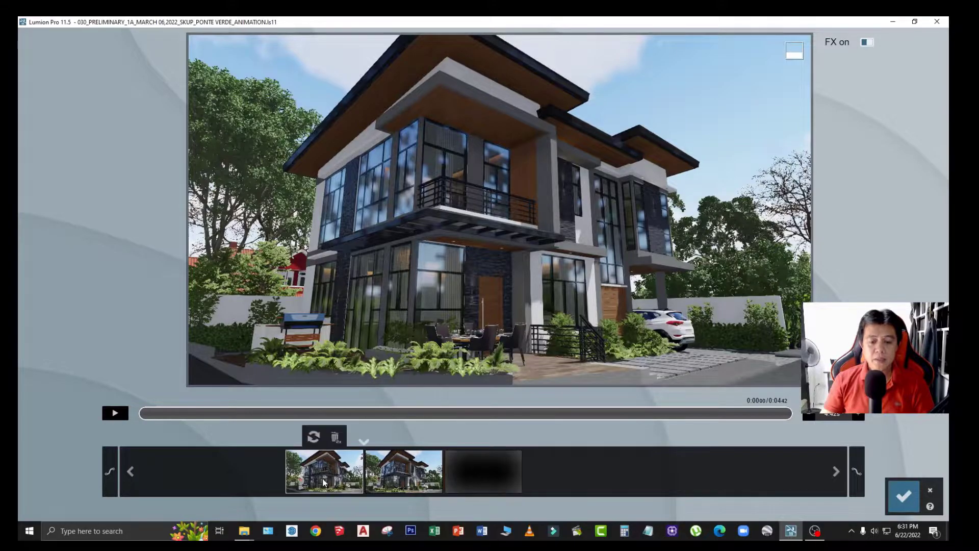
click(395, 478)
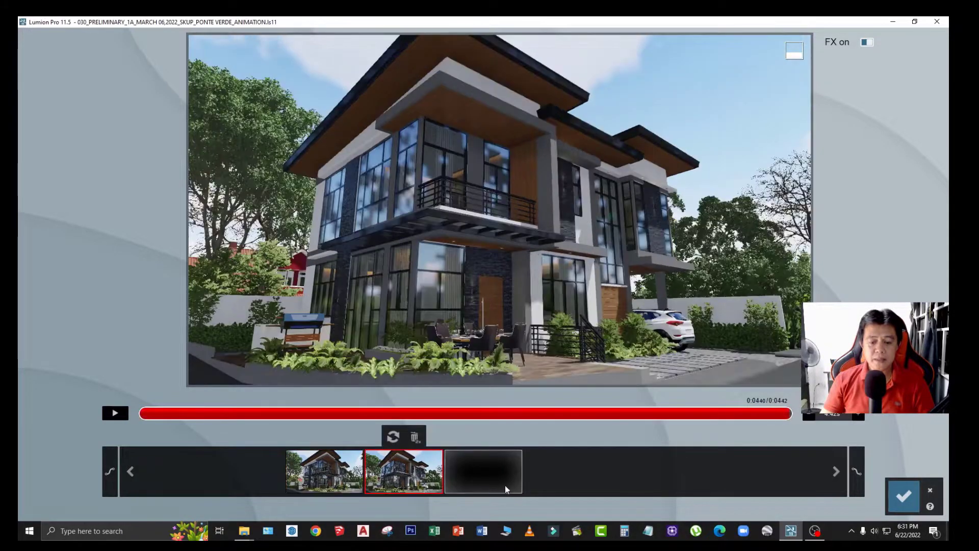
key(w)
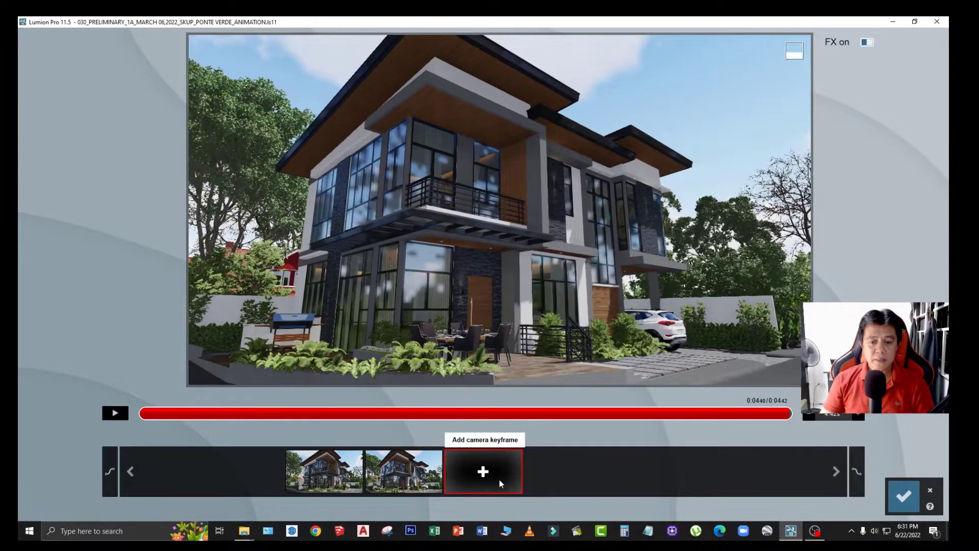
right_drag(498, 361, 502, 378)
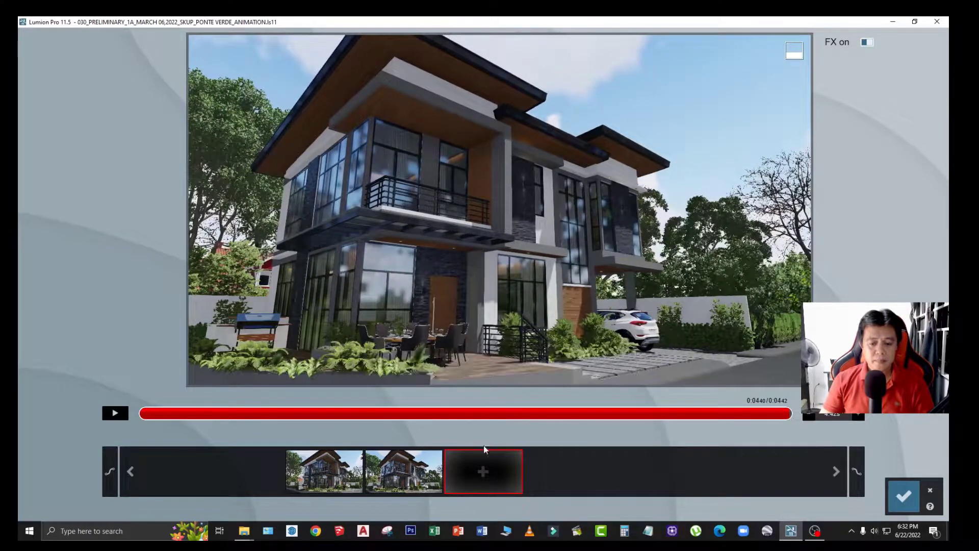
click(483, 471)
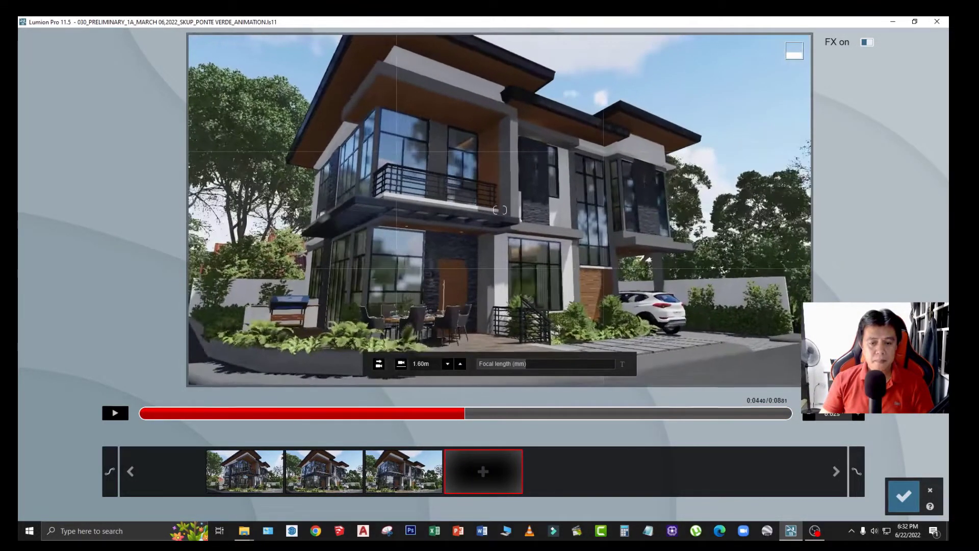
Add further keyframes moving the camera closer to the house facade
click(407, 470)
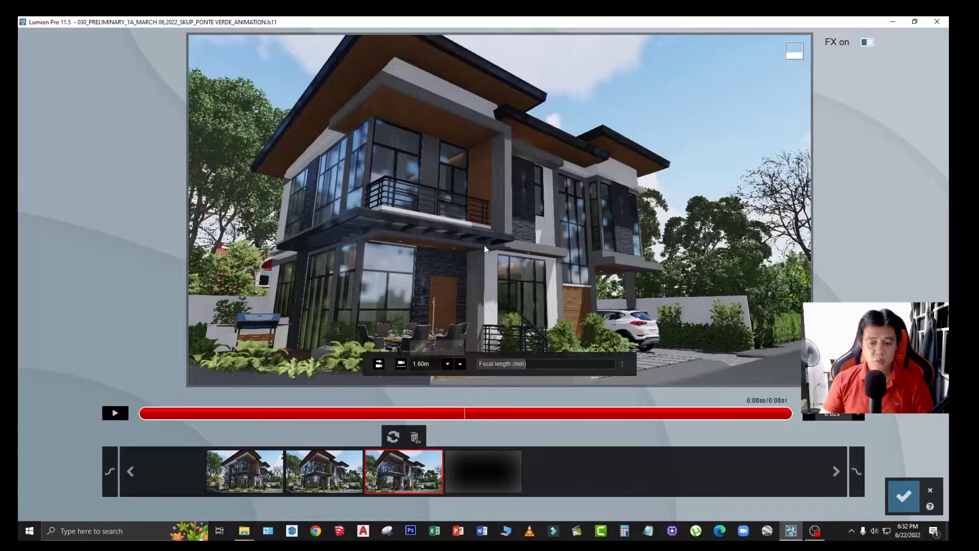
click(487, 468)
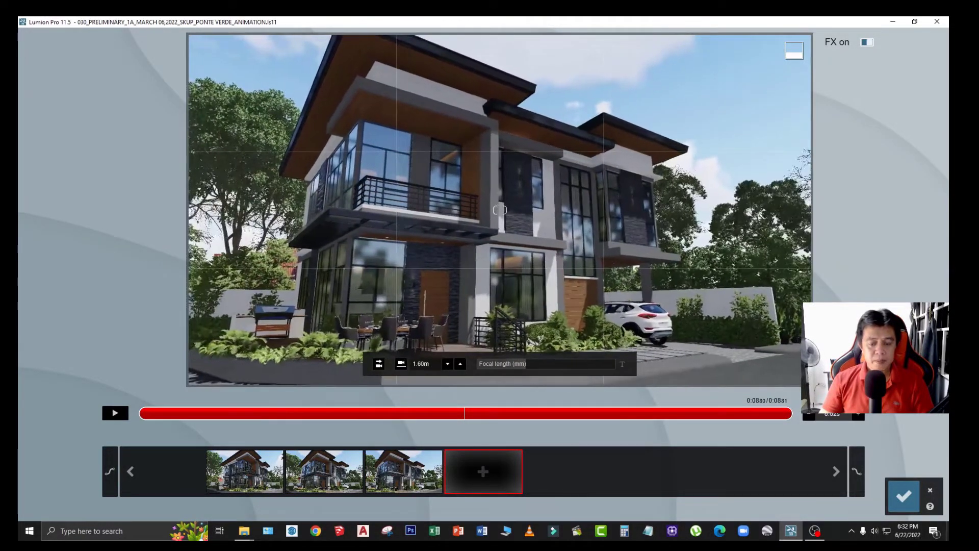
click(496, 461)
key(w)
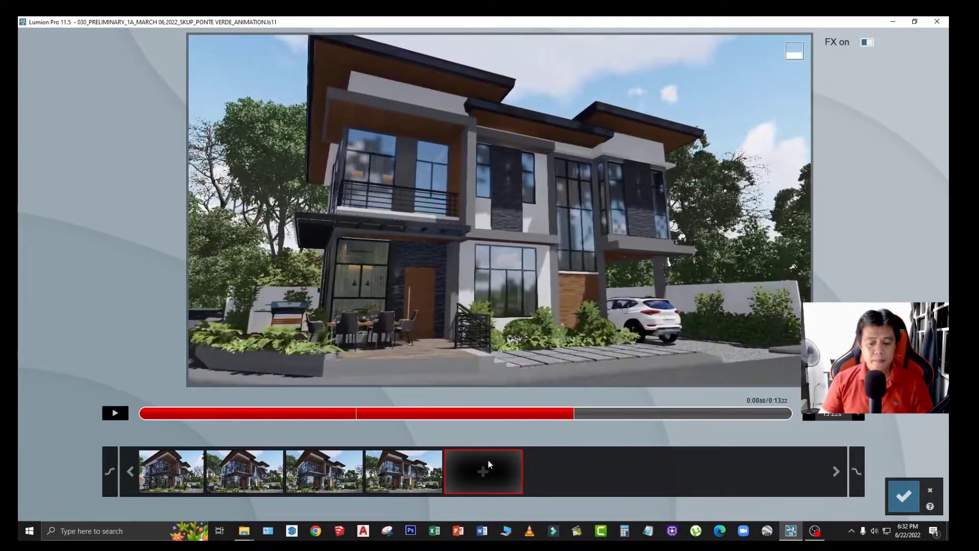
click(488, 460)
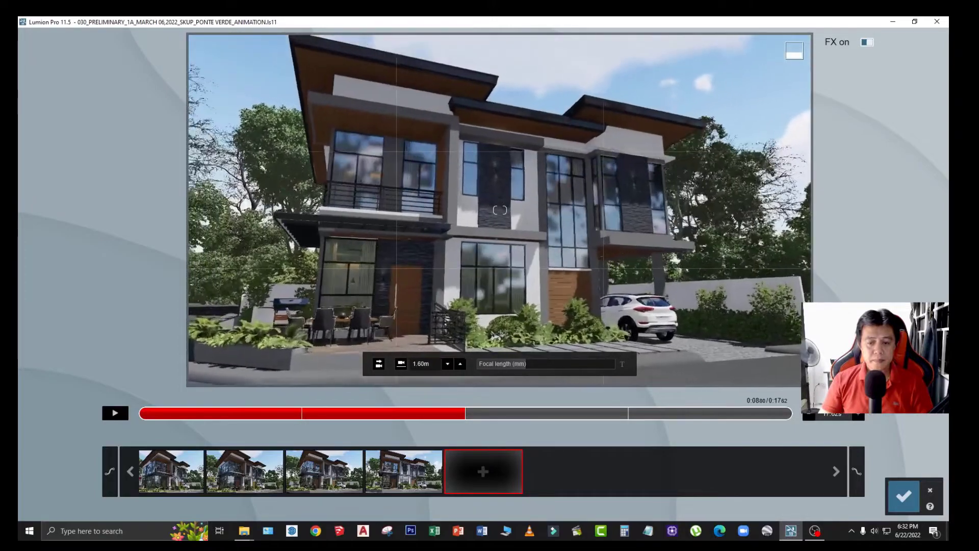
click(497, 466)
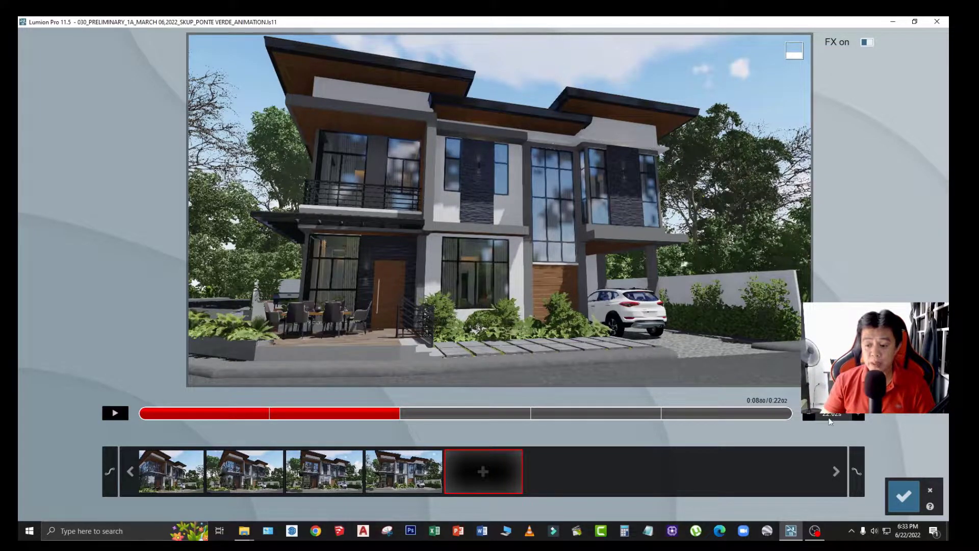
Set the house clip to 12 seconds with linear ease-in and ease-out
click(829, 419)
text(14)
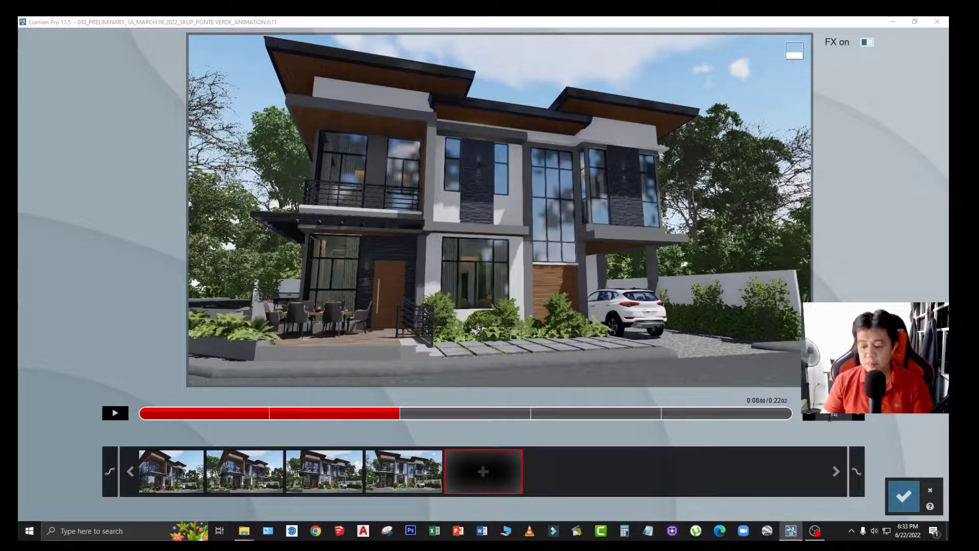
key(Return)
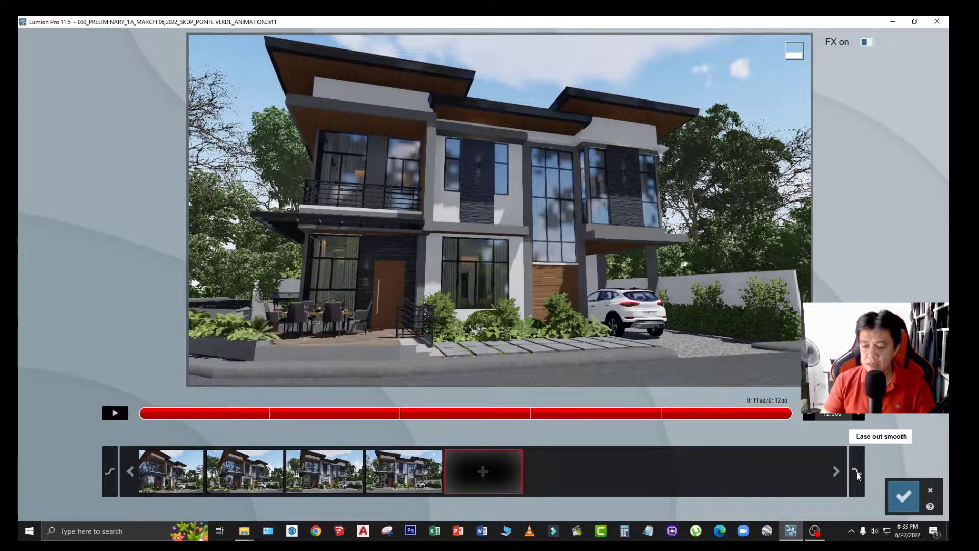
click(855, 475)
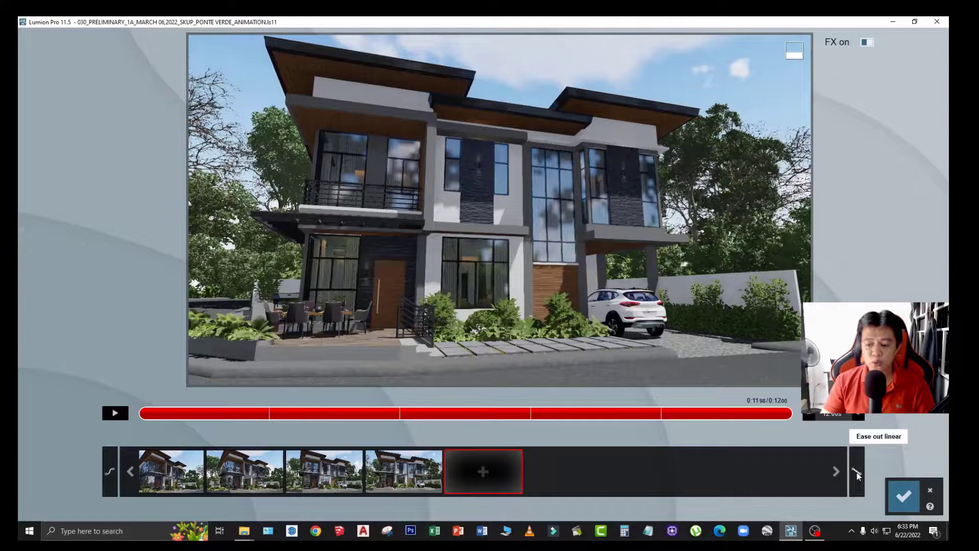
click(111, 475)
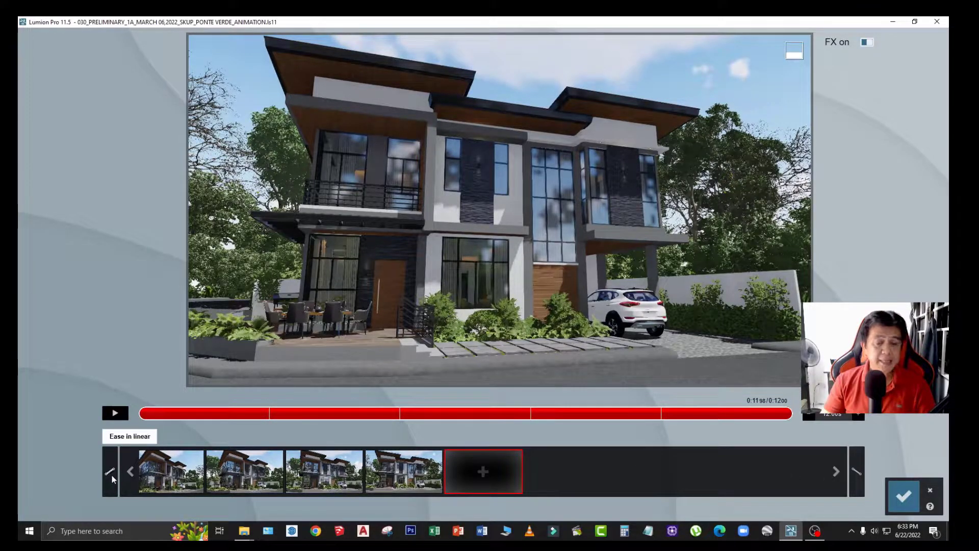
click(111, 475)
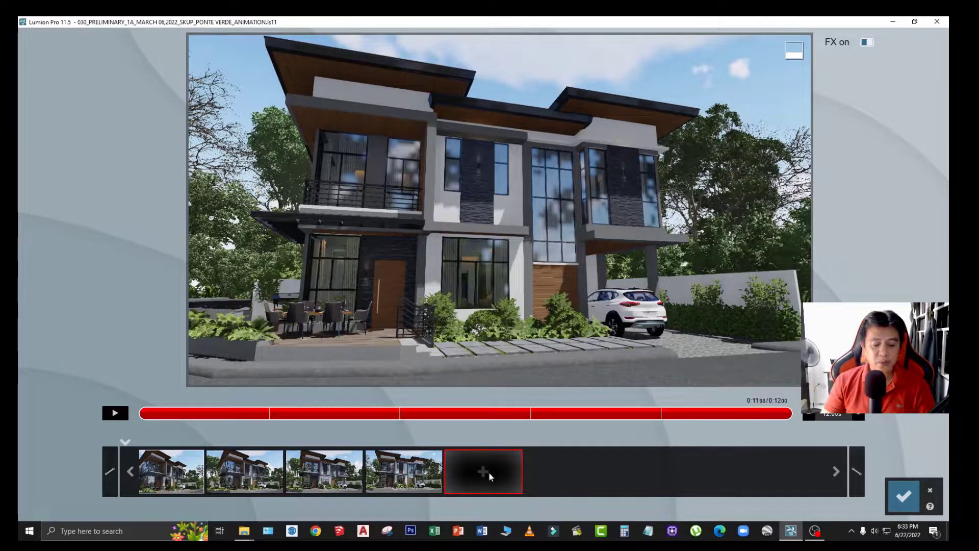
click(903, 495)
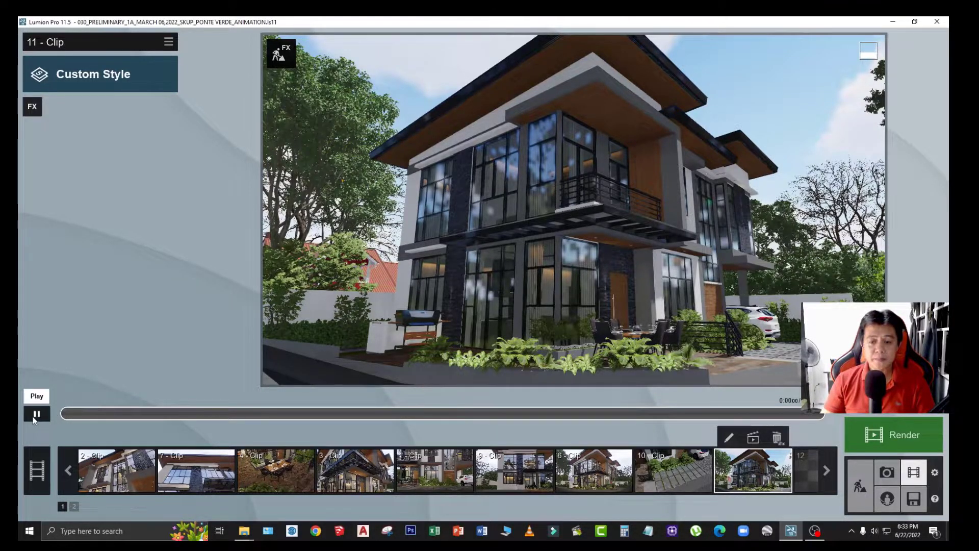
click(35, 414)
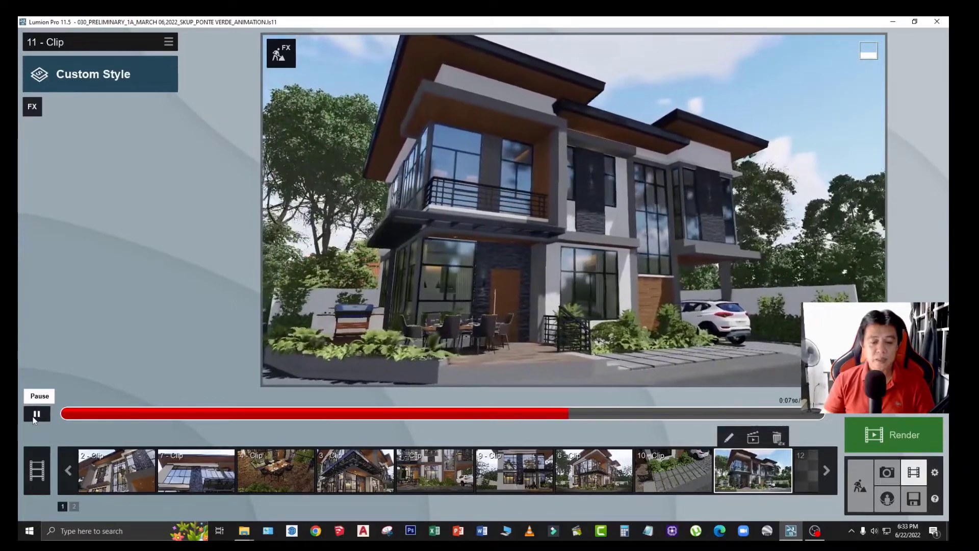
click(35, 414)
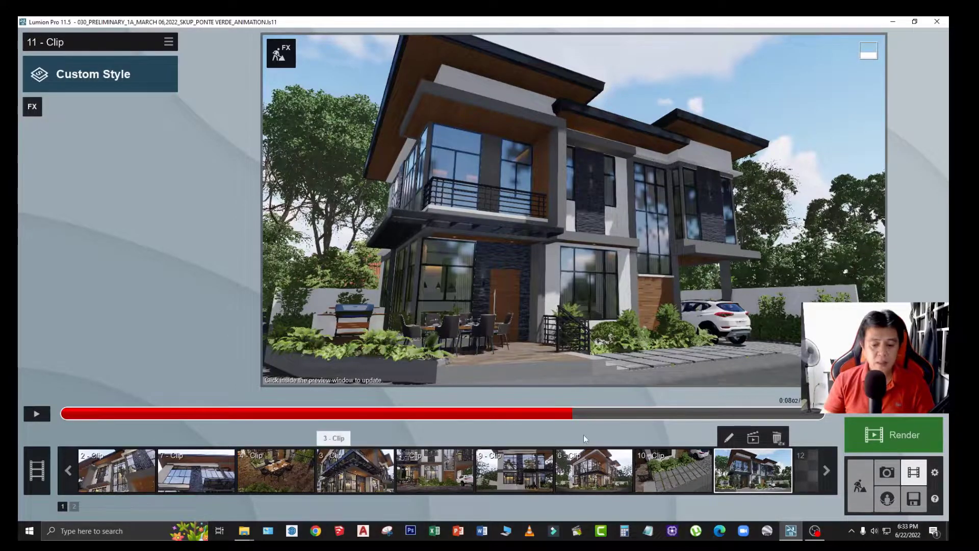
drag(571, 417, 401, 414)
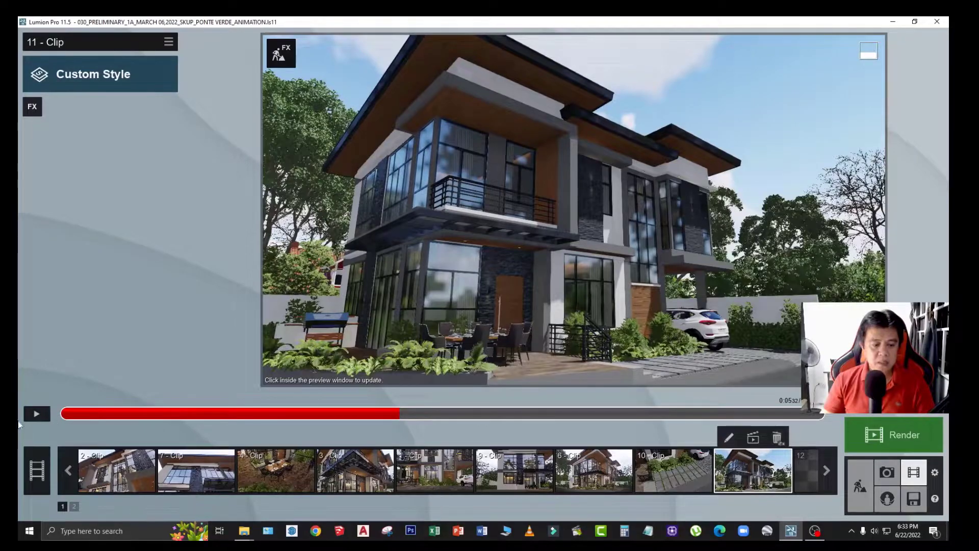
click(37, 417)
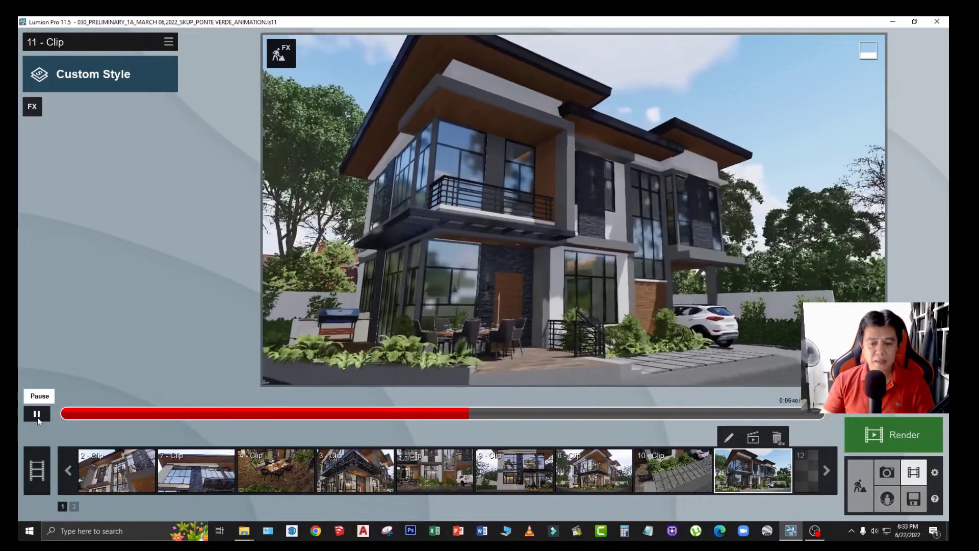
click(38, 417)
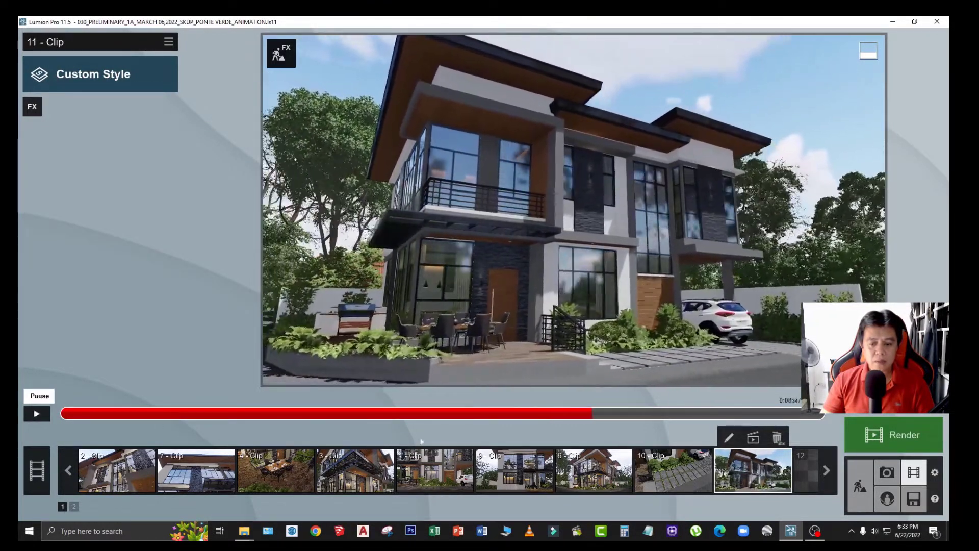
drag(586, 417, 371, 416)
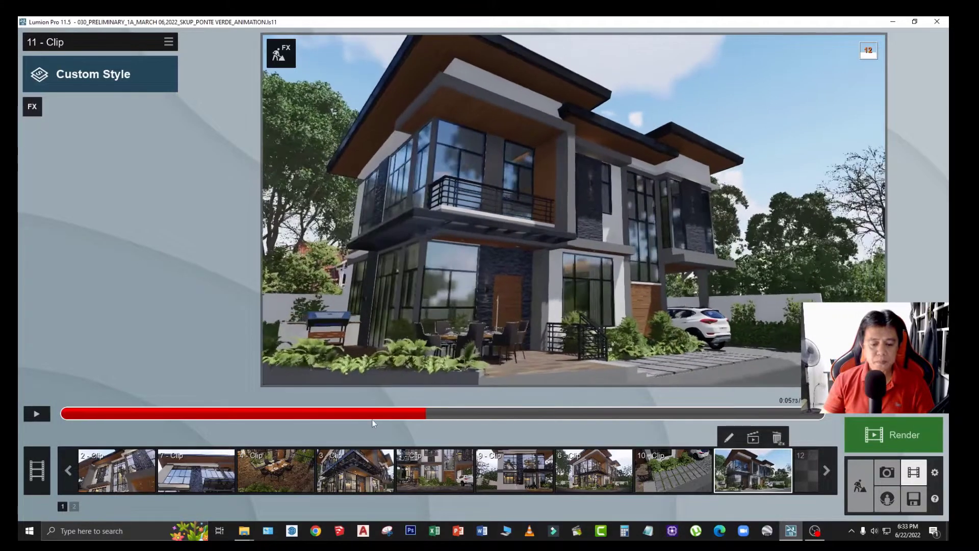
click(38, 416)
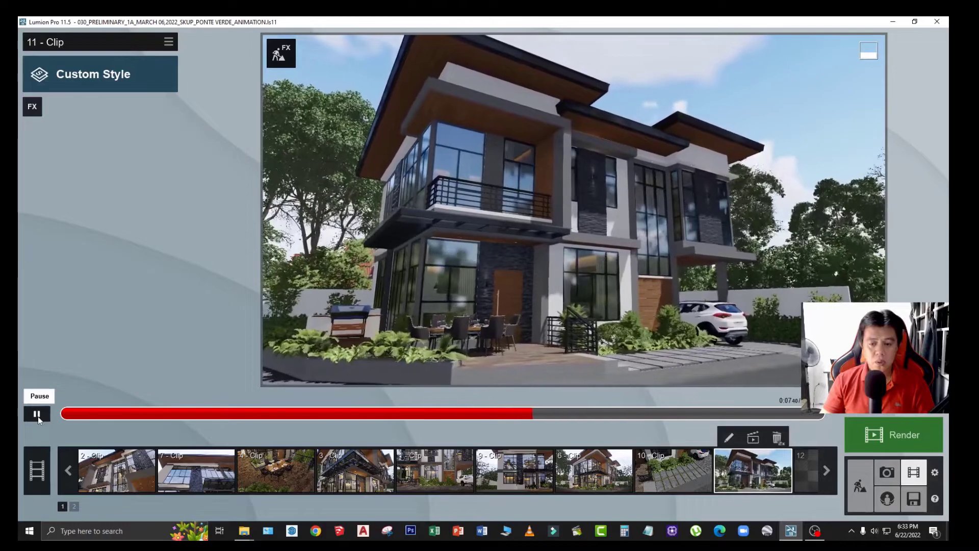
click(38, 416)
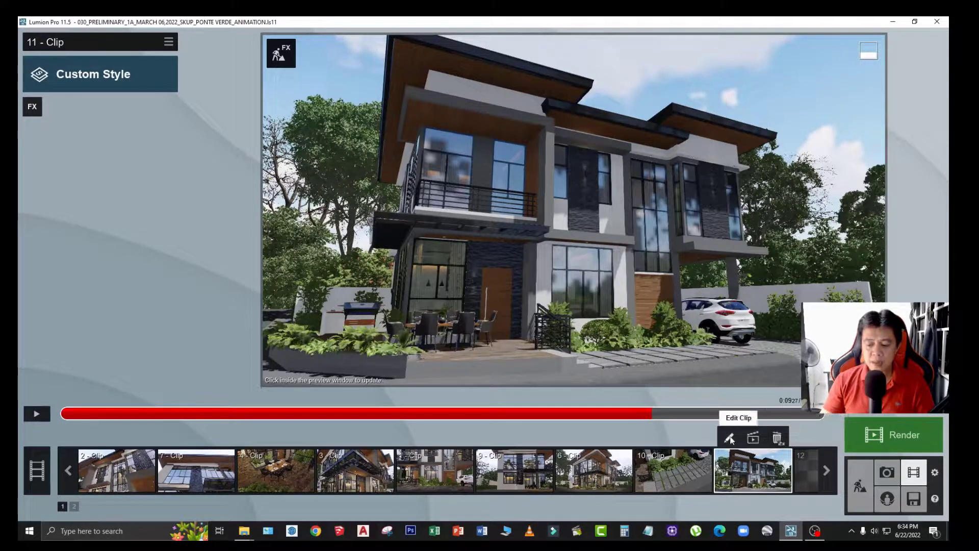
Open clip 11 for editing and delete its extra camera keyframes
click(730, 438)
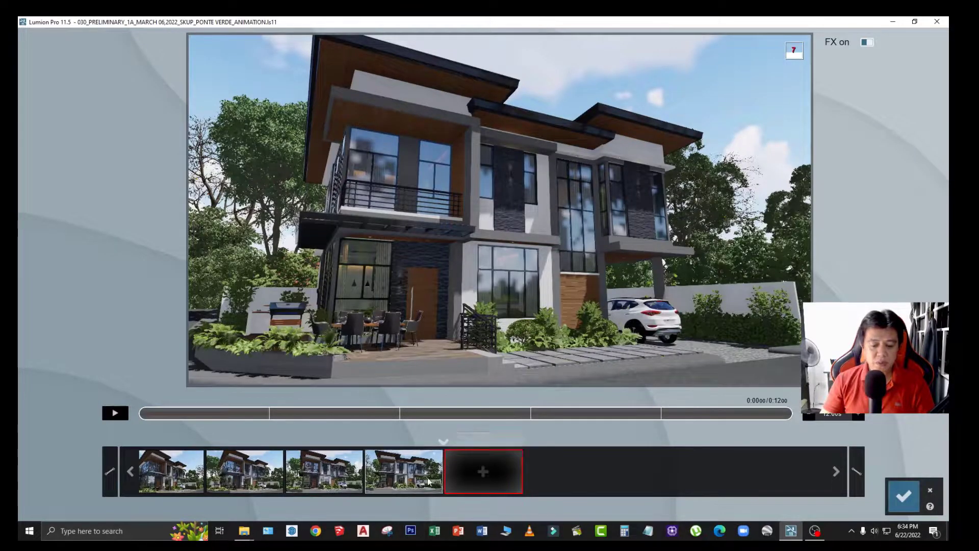
click(415, 467)
click(420, 447)
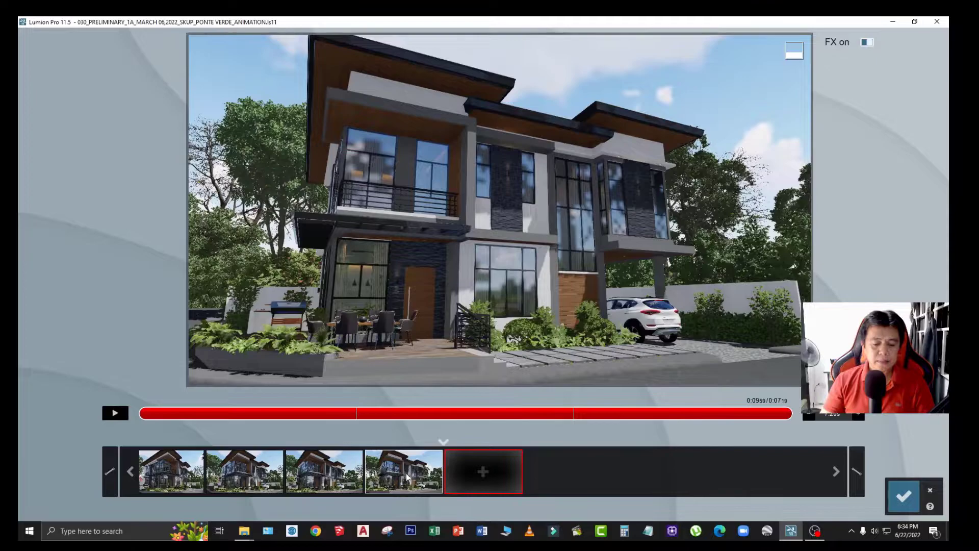
click(408, 467)
click(415, 437)
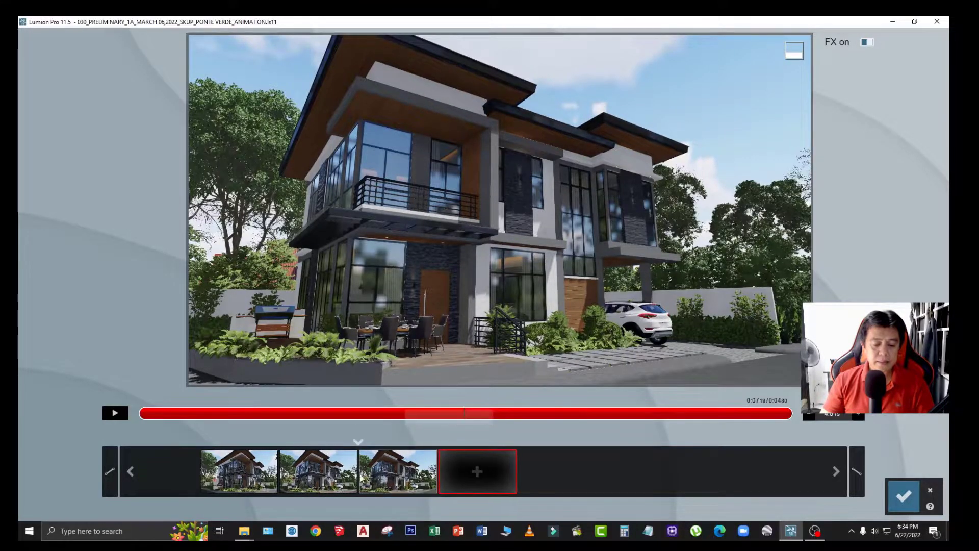
click(404, 469)
click(414, 438)
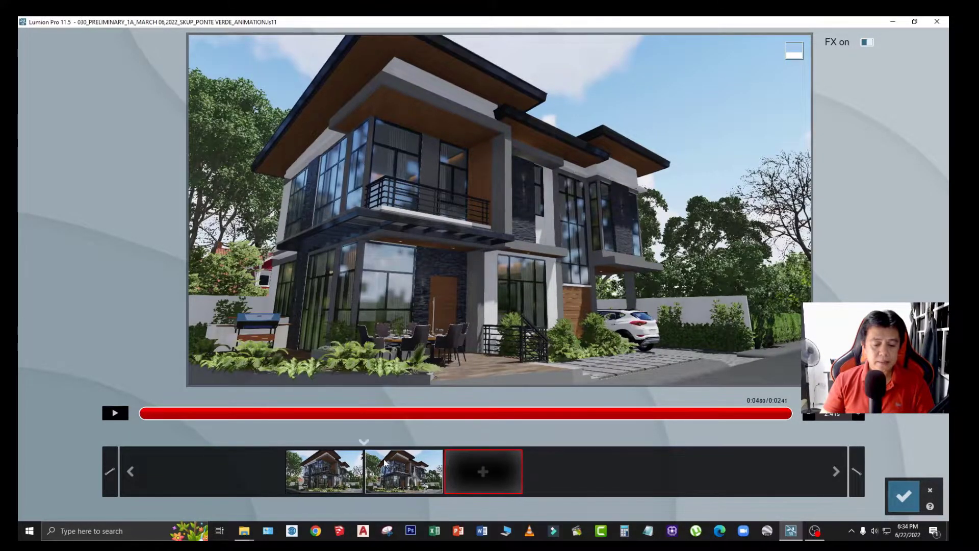
click(403, 469)
click(414, 438)
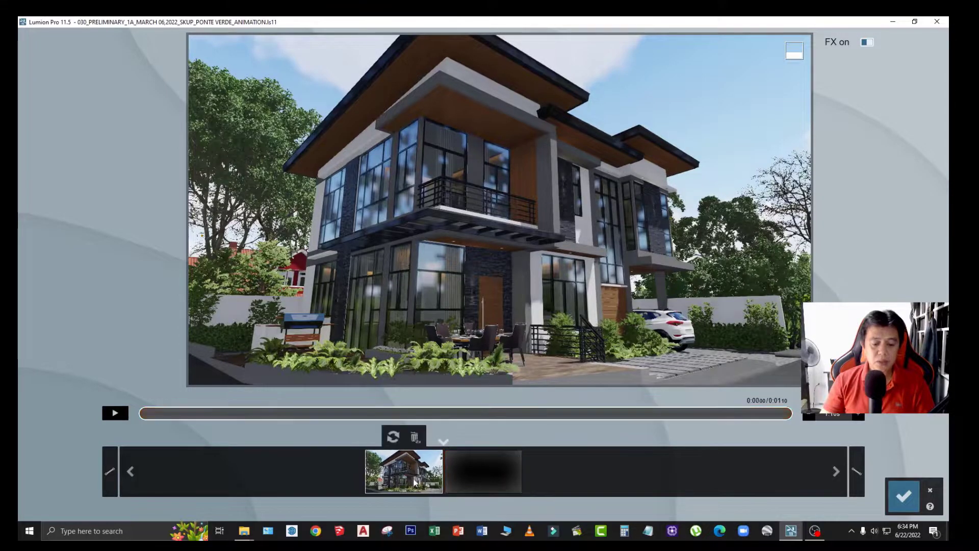
Capture four new keyframes moving toward the house, ending on a frontal view
click(483, 471)
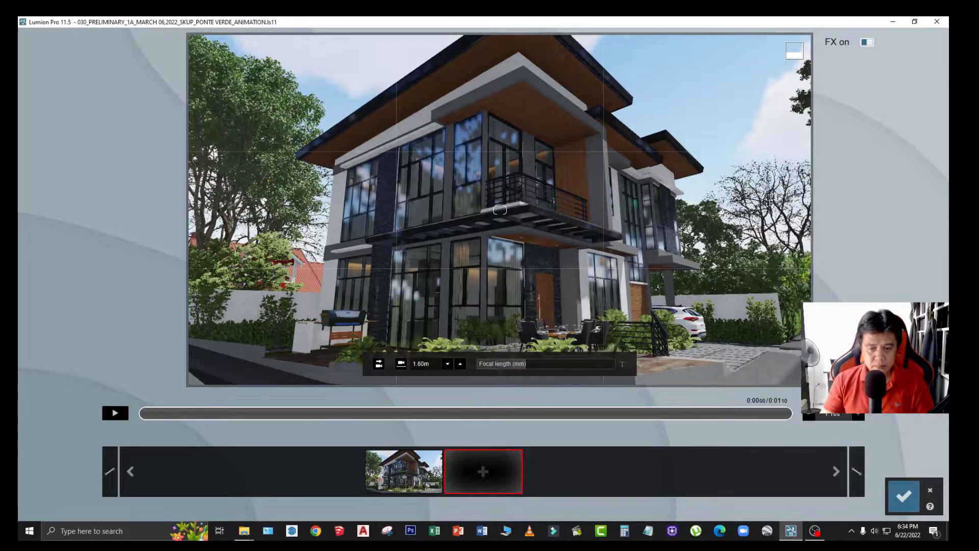
key(w)
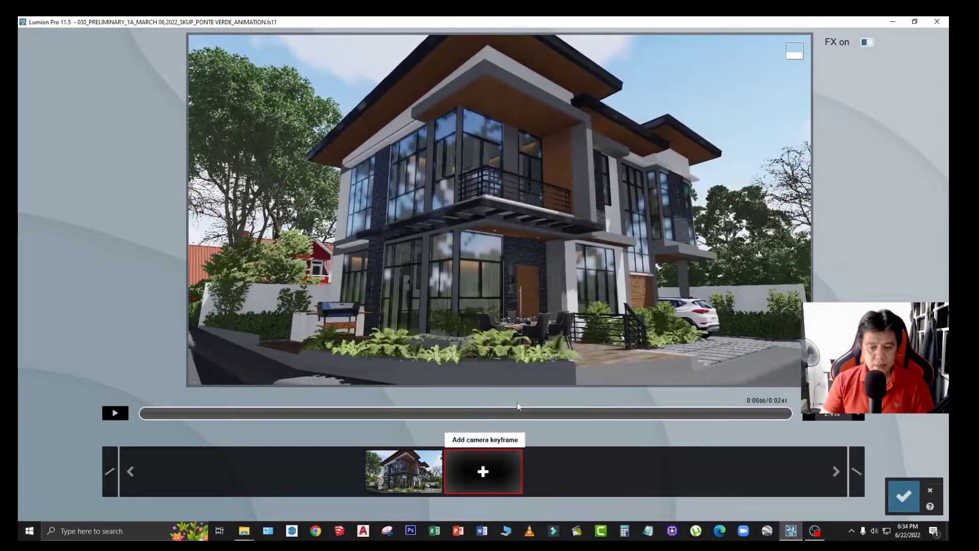
click(483, 471)
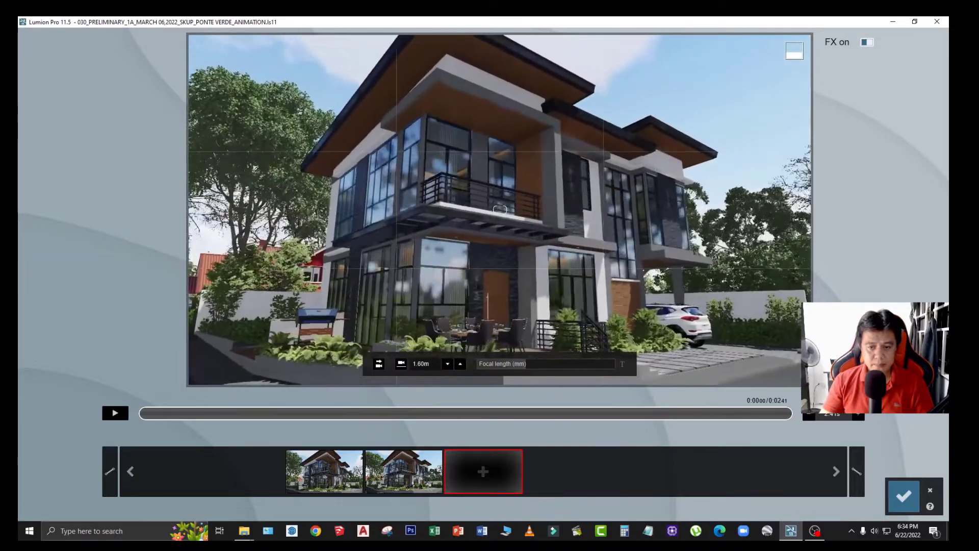
key(w)
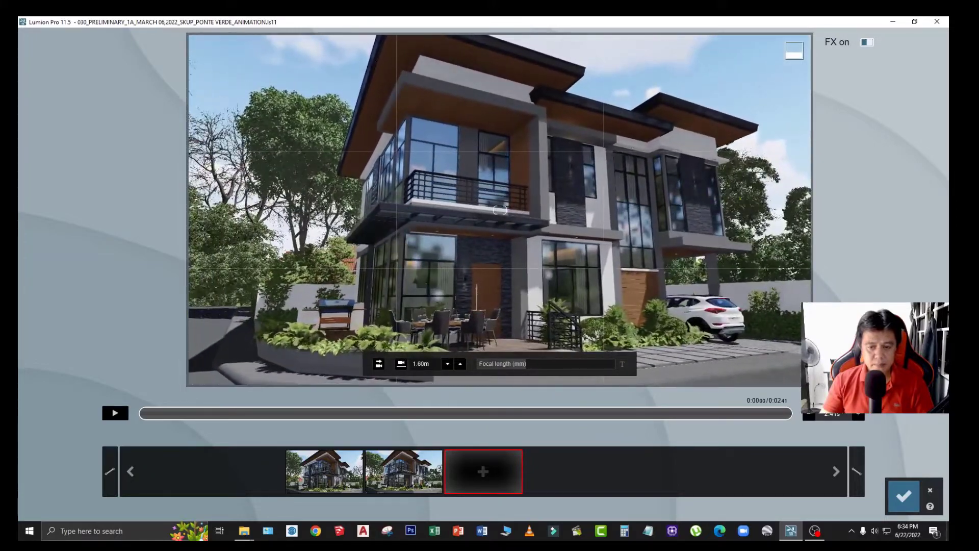
right_drag(499, 210, 540, 210)
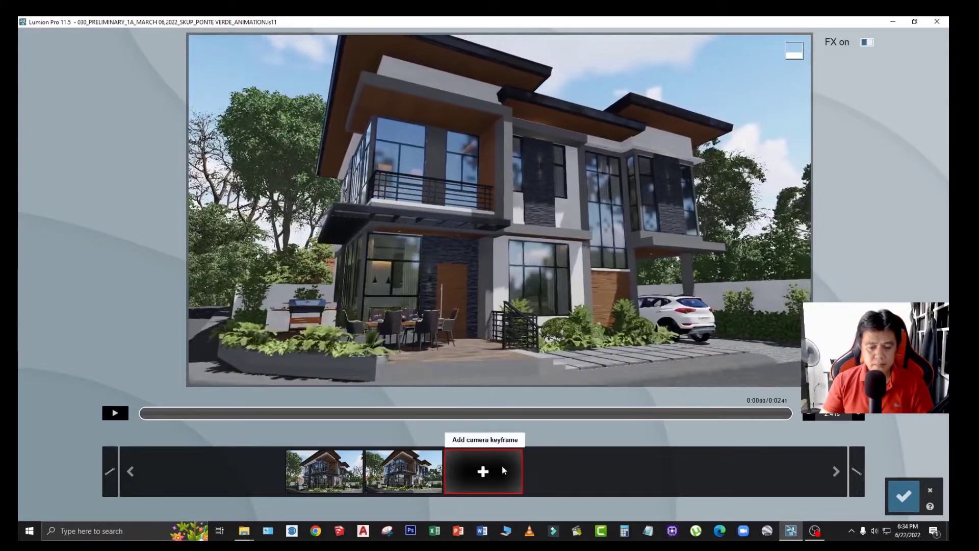
click(504, 469)
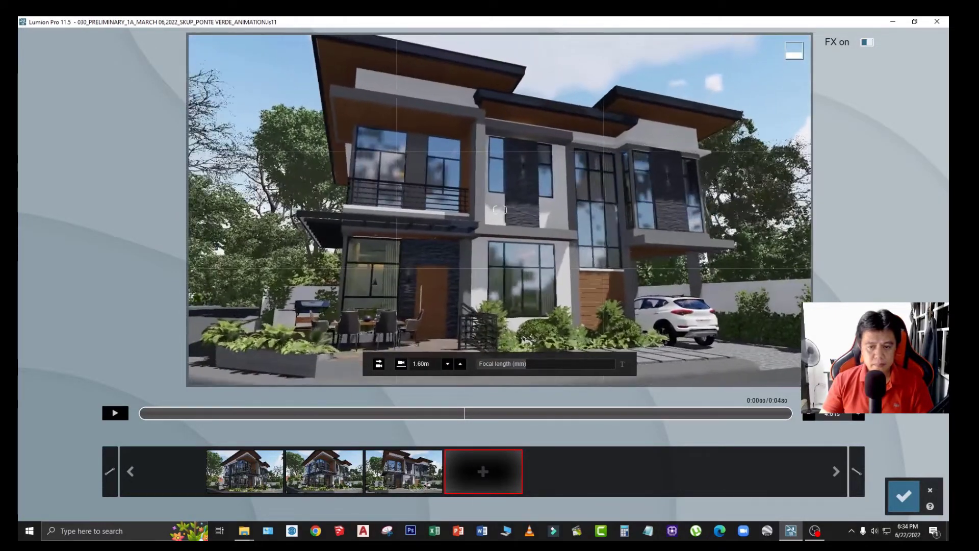
key(w)
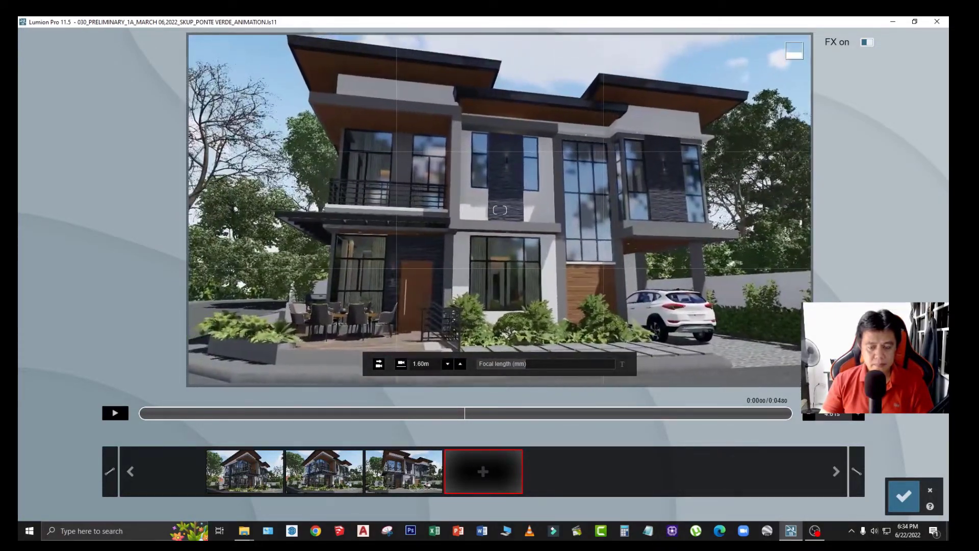
click(483, 471)
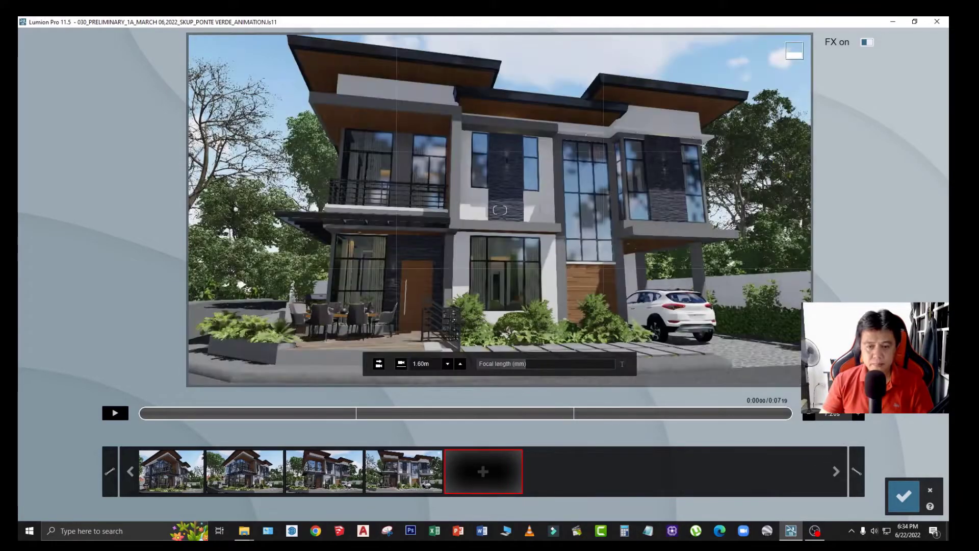
key(d)
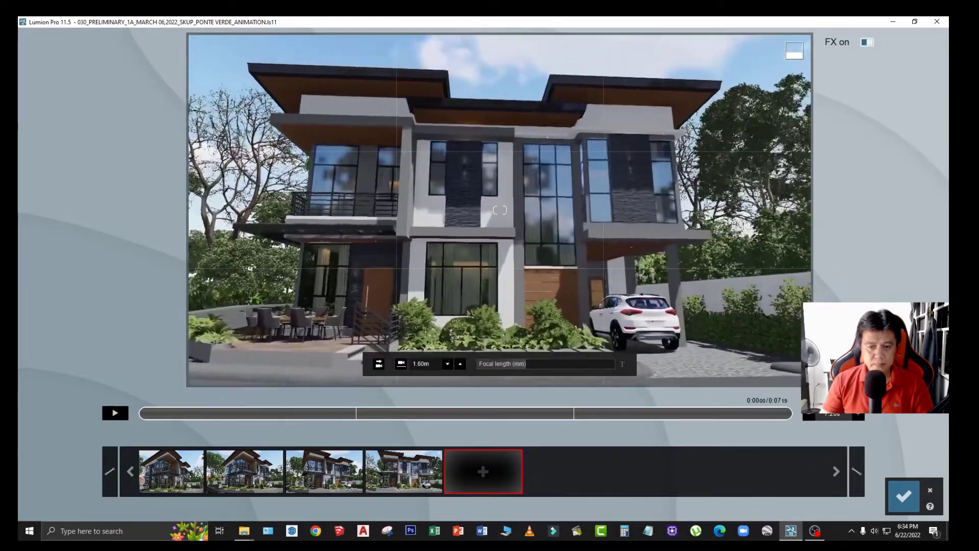
click(483, 471)
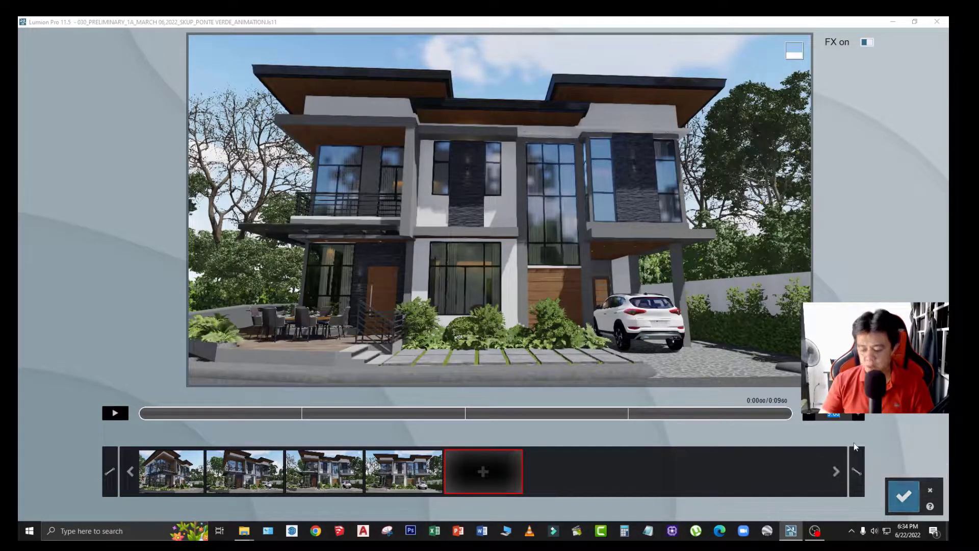
Set the clip length to 8 seconds and accept the edited clip
text(8)
key(Return)
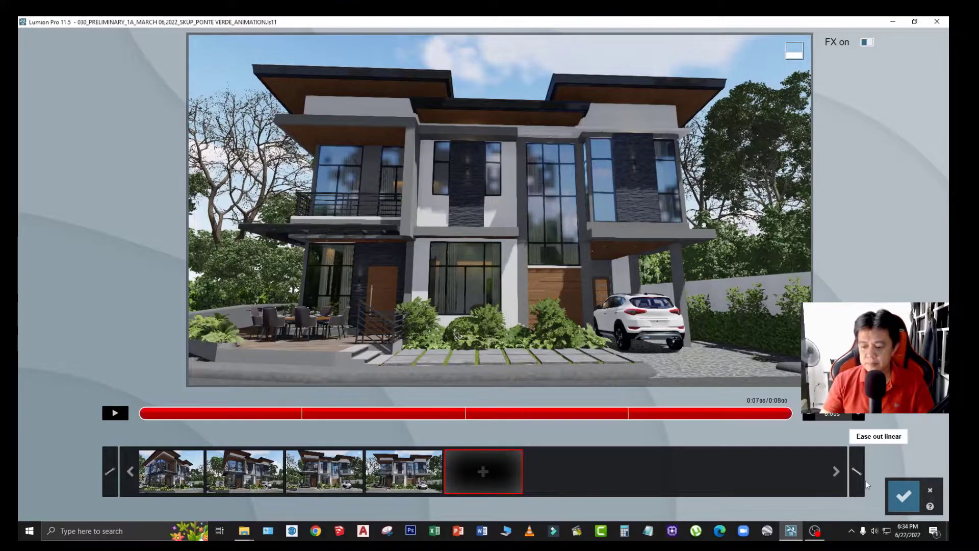
click(900, 495)
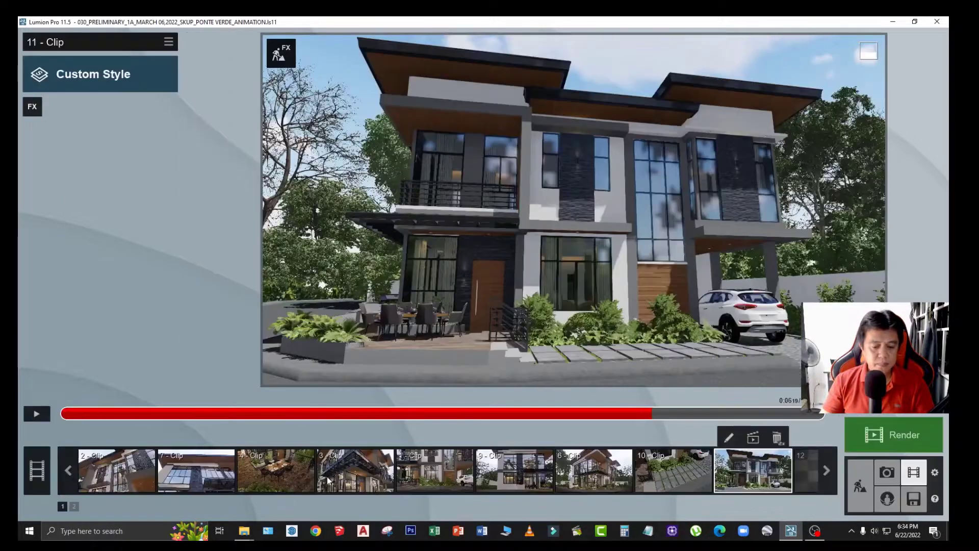
Preview clip 11, then reopen it and delete all but one camera keyframe
click(36, 416)
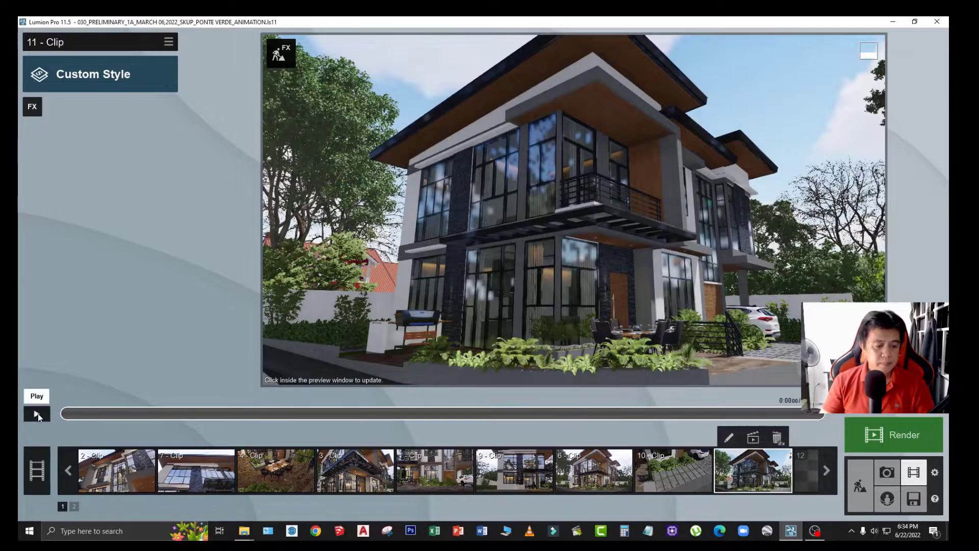
click(37, 416)
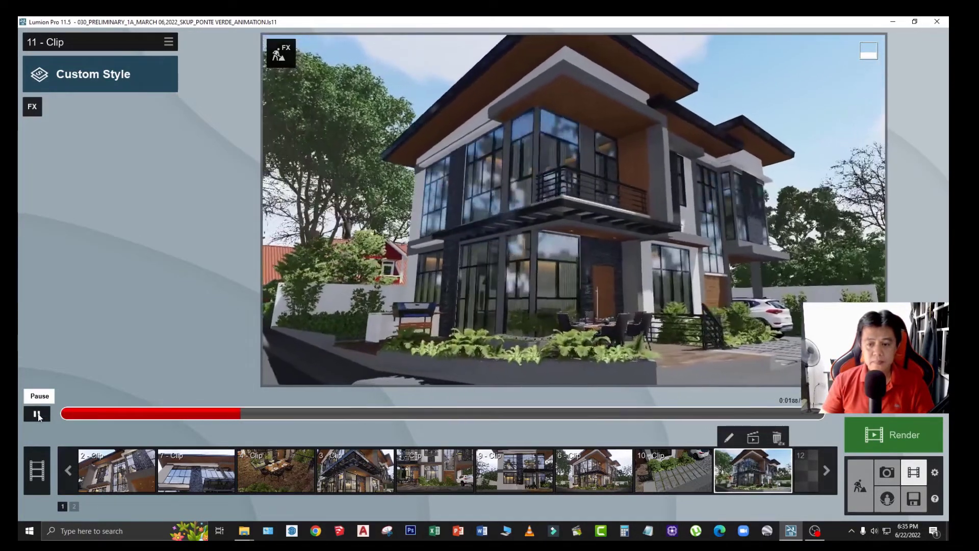
click(37, 416)
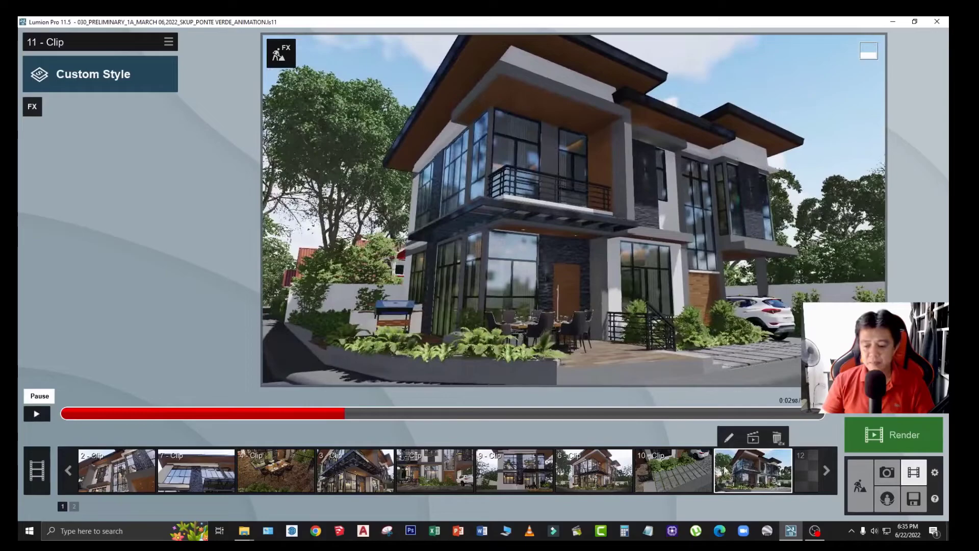
click(728, 438)
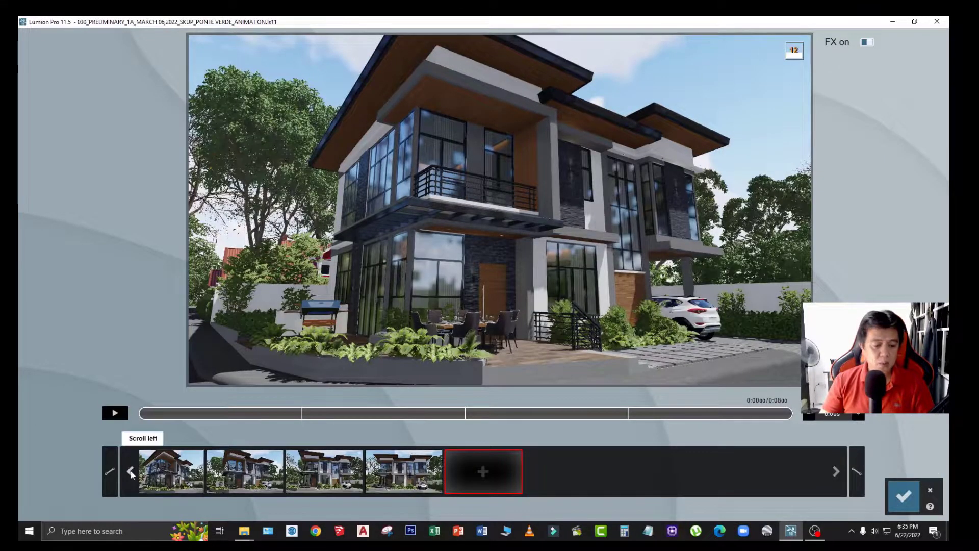
click(164, 469)
click(255, 468)
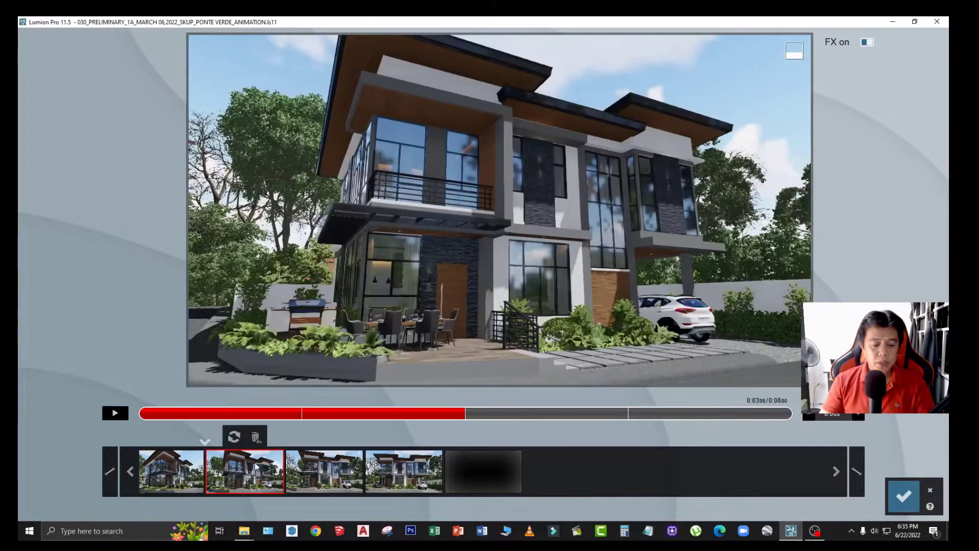
click(256, 437)
click(245, 469)
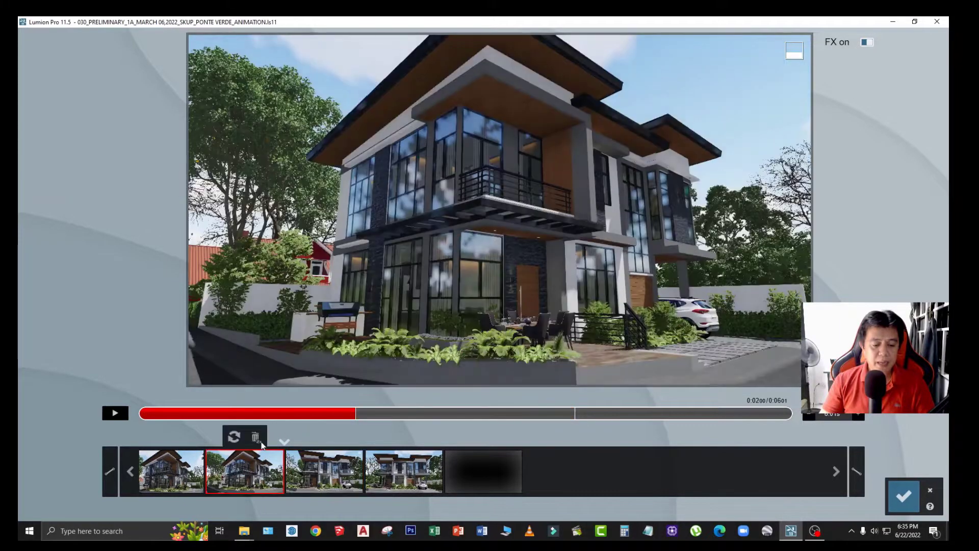
click(256, 437)
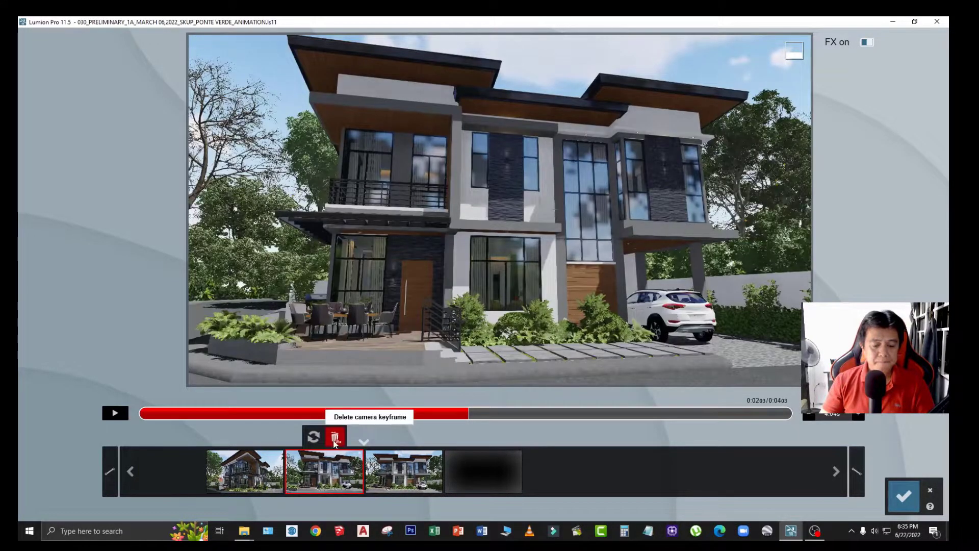
click(335, 439)
click(419, 442)
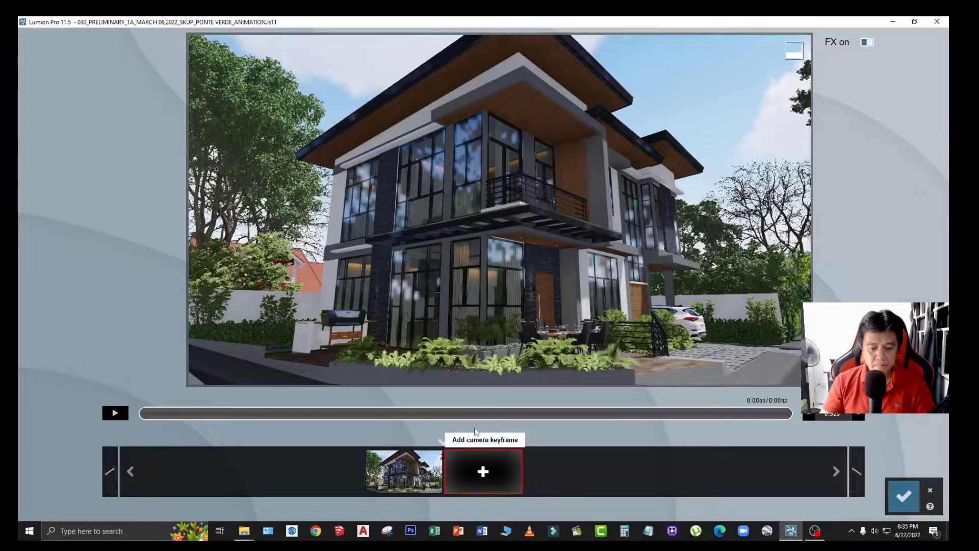
Orbit to new viewpoints and add four keyframes sweeping across the house front
right_drag(500, 210, 464, 263)
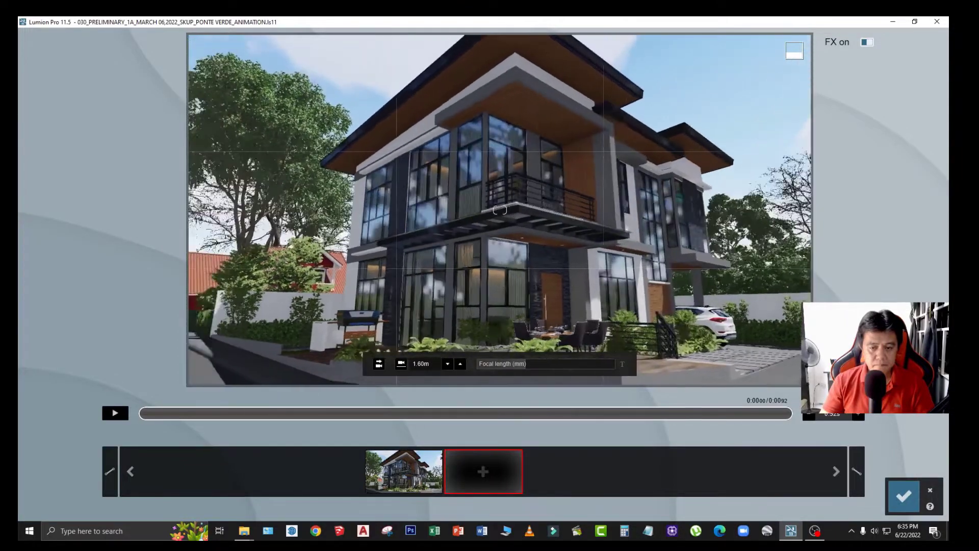
click(403, 471)
right_drag(536, 312, 536, 312)
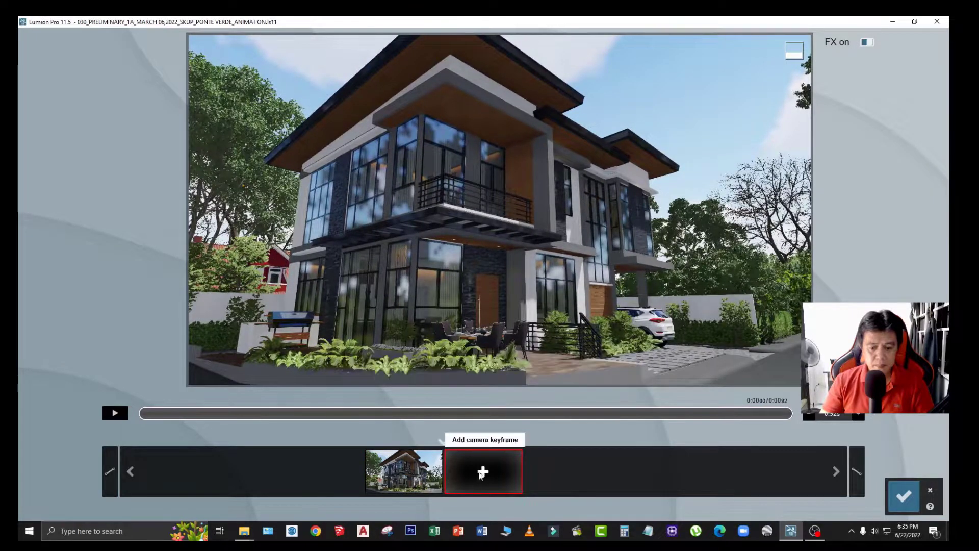
click(483, 470)
right_drag(500, 209, 500, 209)
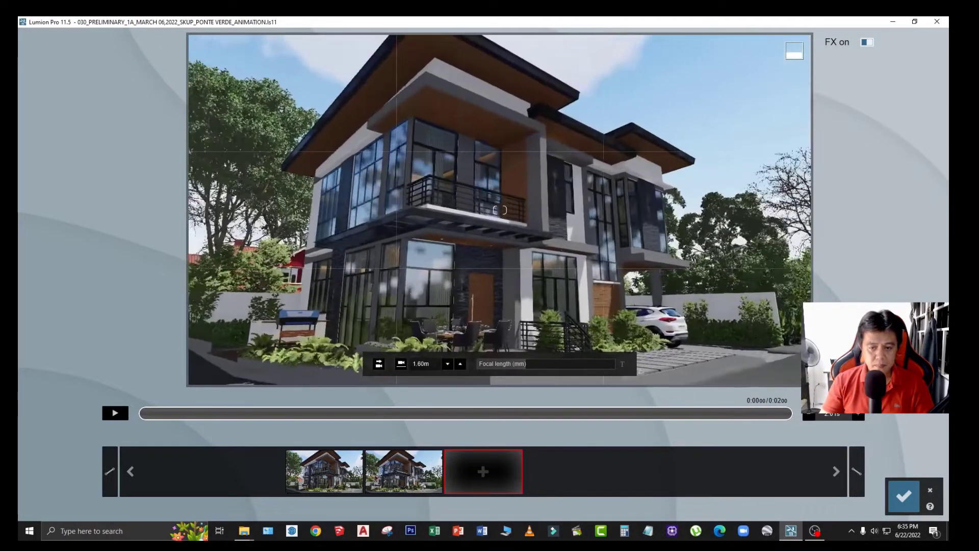
click(483, 470)
right_drag(499, 210, 500, 210)
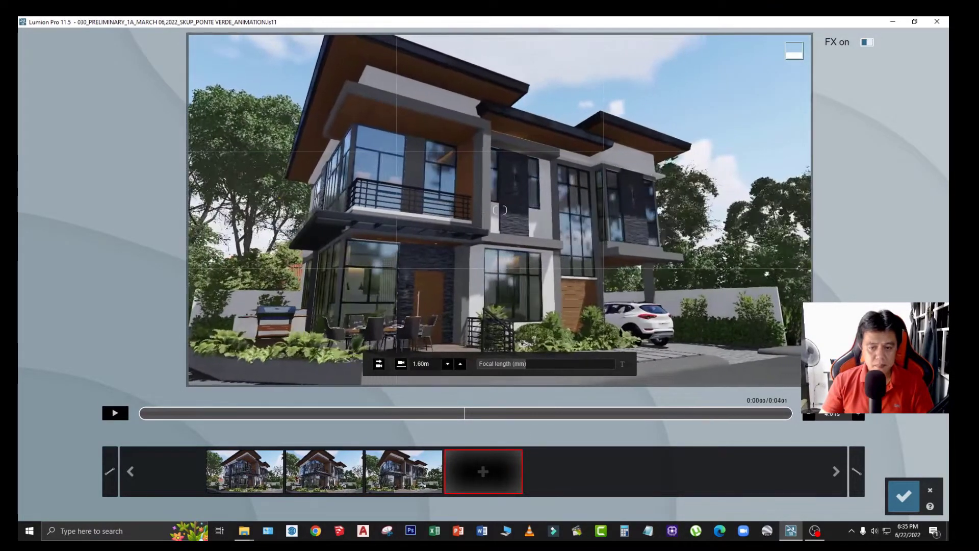
click(483, 470)
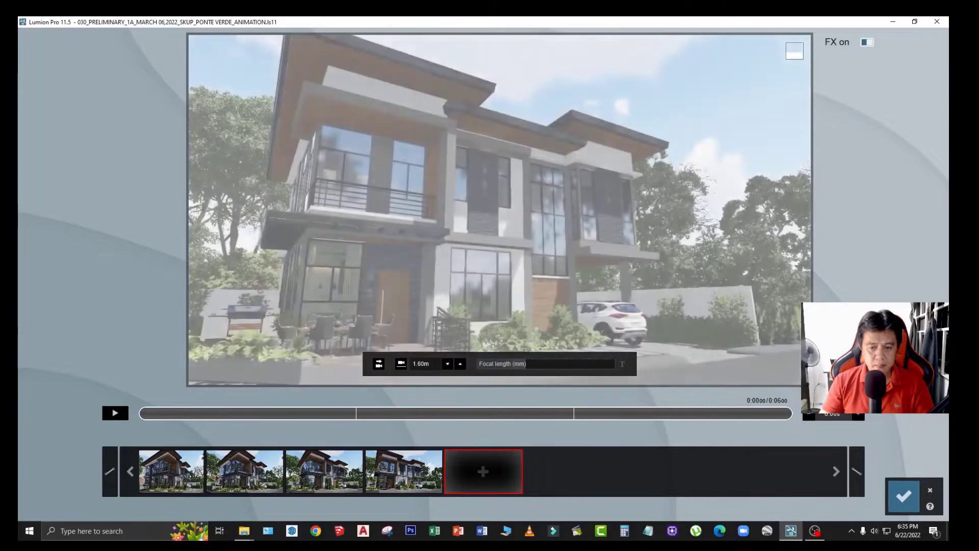
right_drag(500, 210, 500, 209)
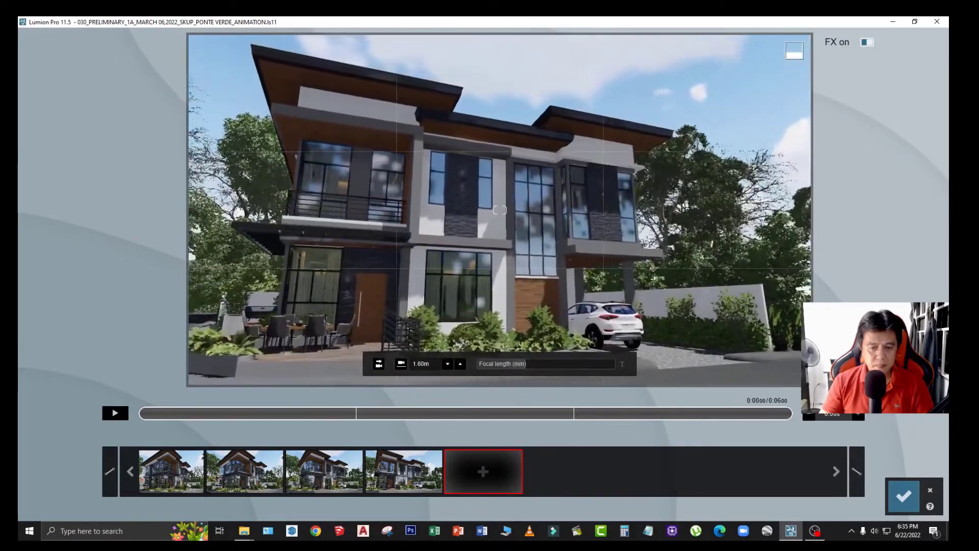
click(502, 470)
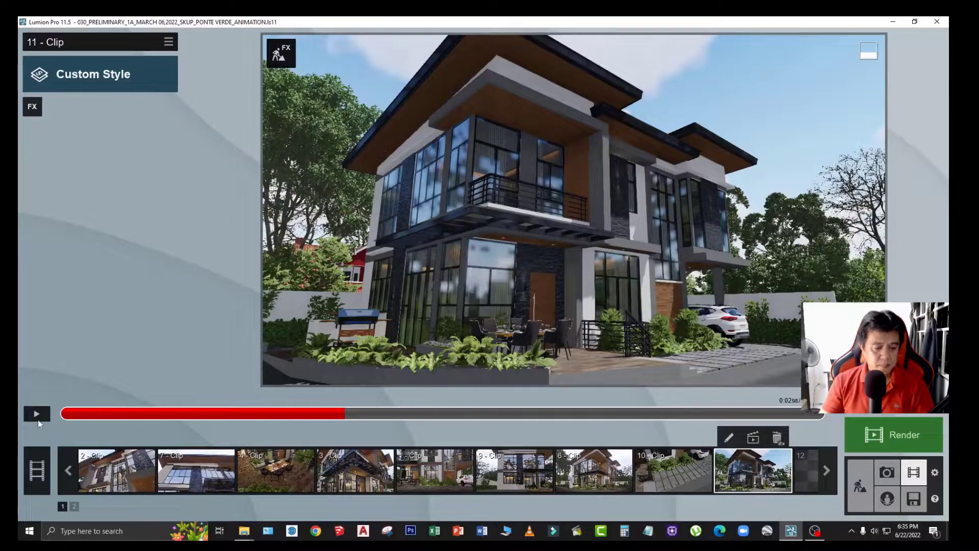
Preview the reworked clip 11, then select empty slot 12 for a new clip
click(37, 415)
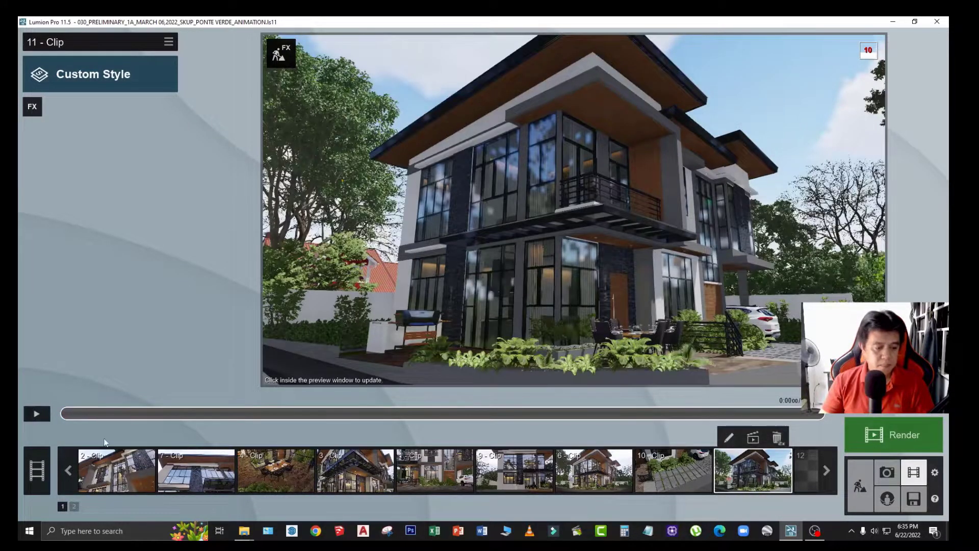
click(39, 415)
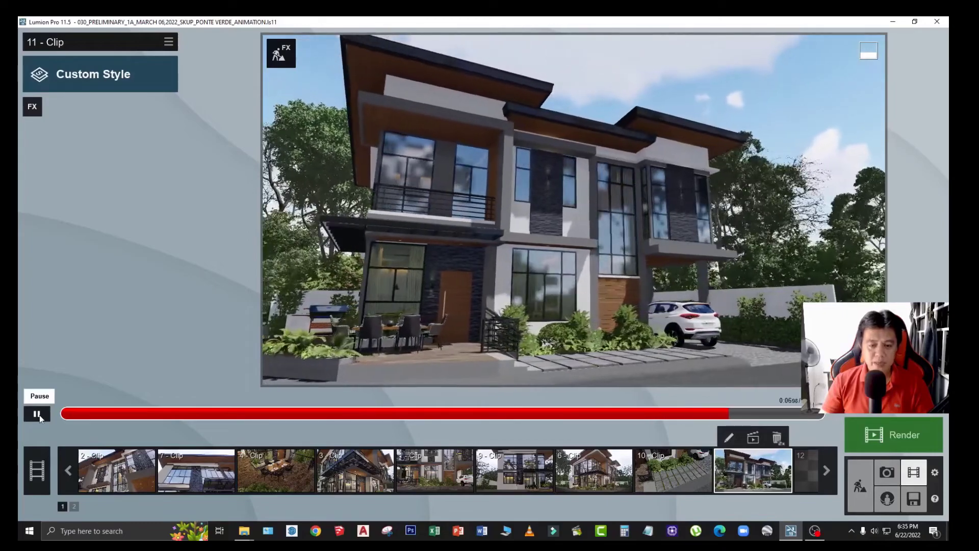
click(38, 415)
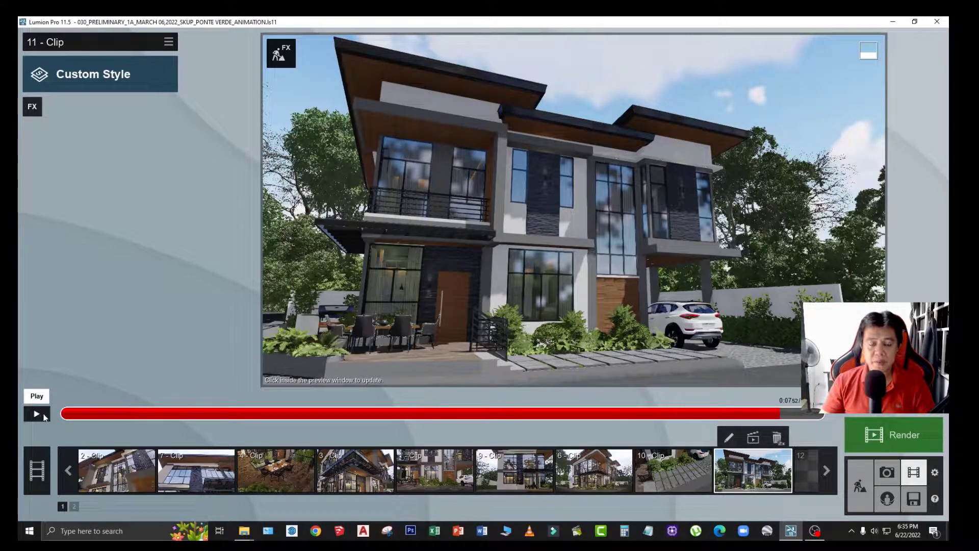
click(751, 486)
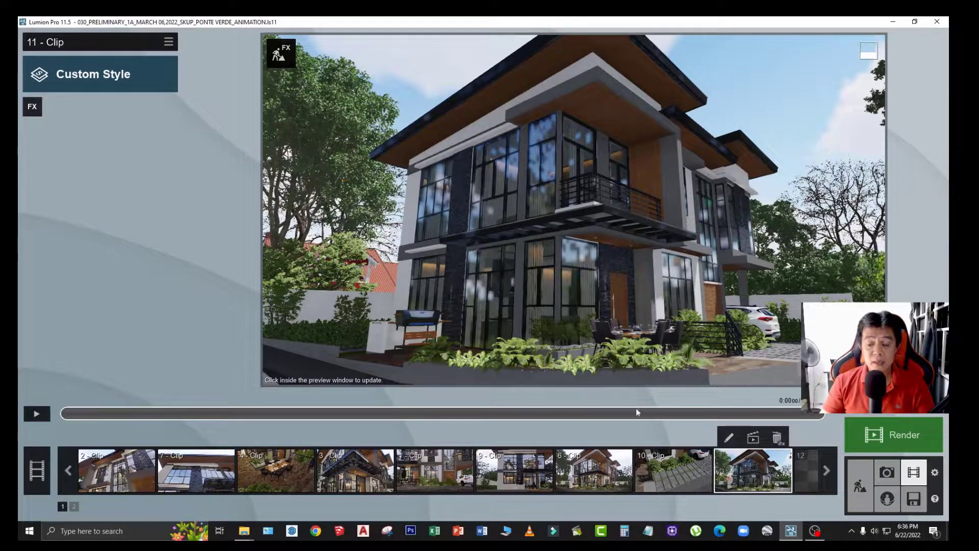
click(828, 478)
click(749, 478)
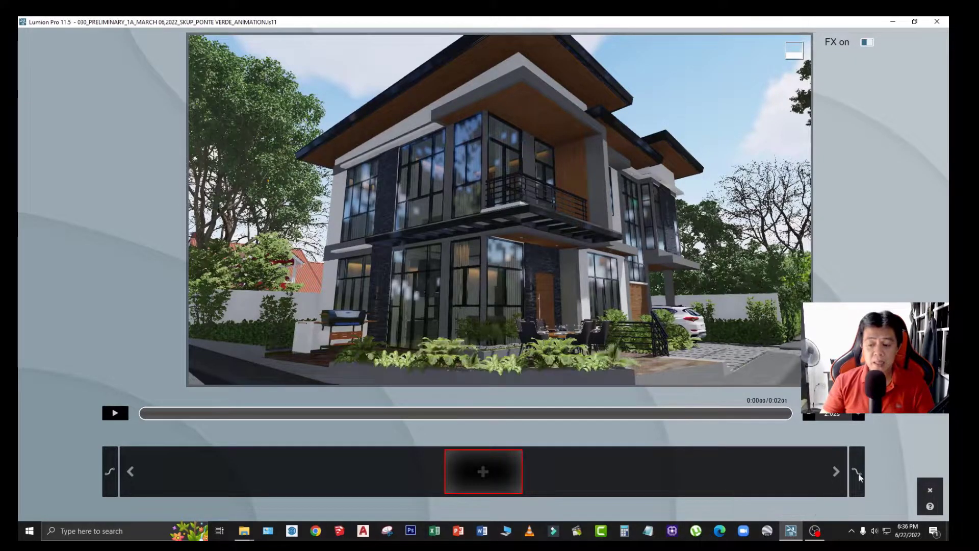
Set camera ease in and ease out to linear and add one camera keyframe
click(857, 471)
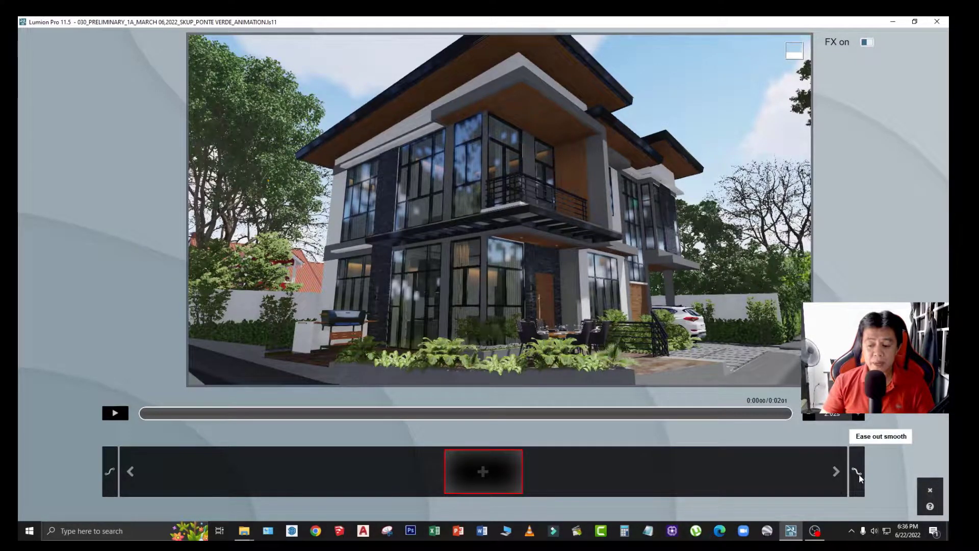
click(110, 471)
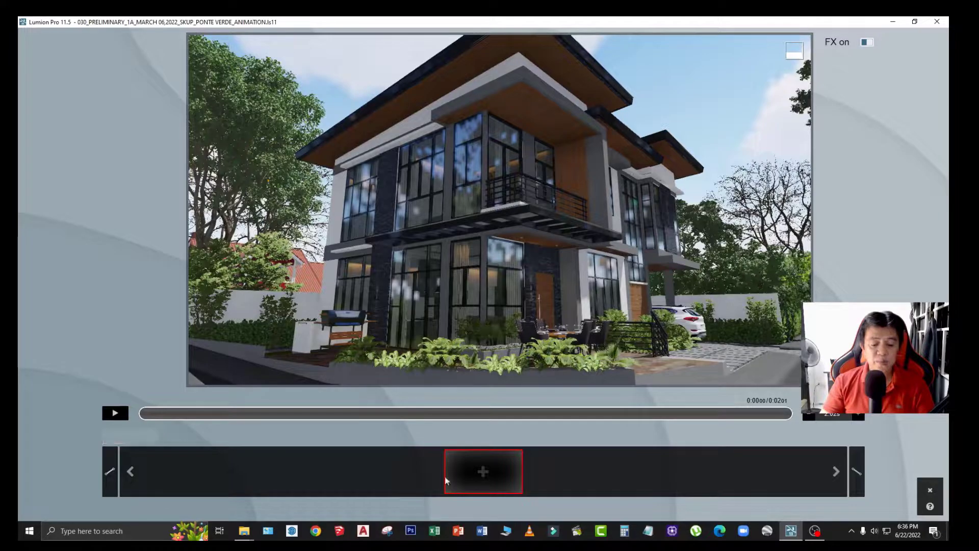
click(494, 476)
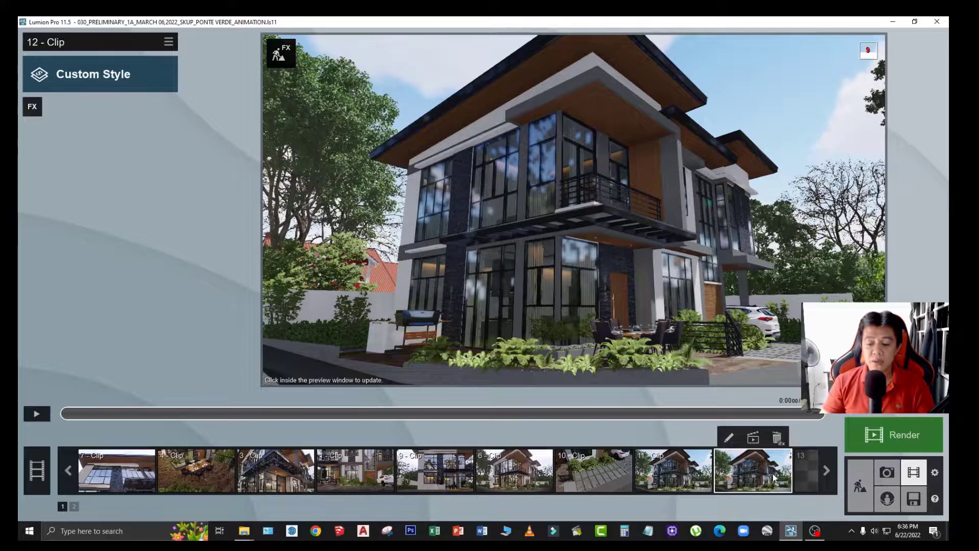
Load the saved 1.lme effects file onto clip 12
click(168, 42)
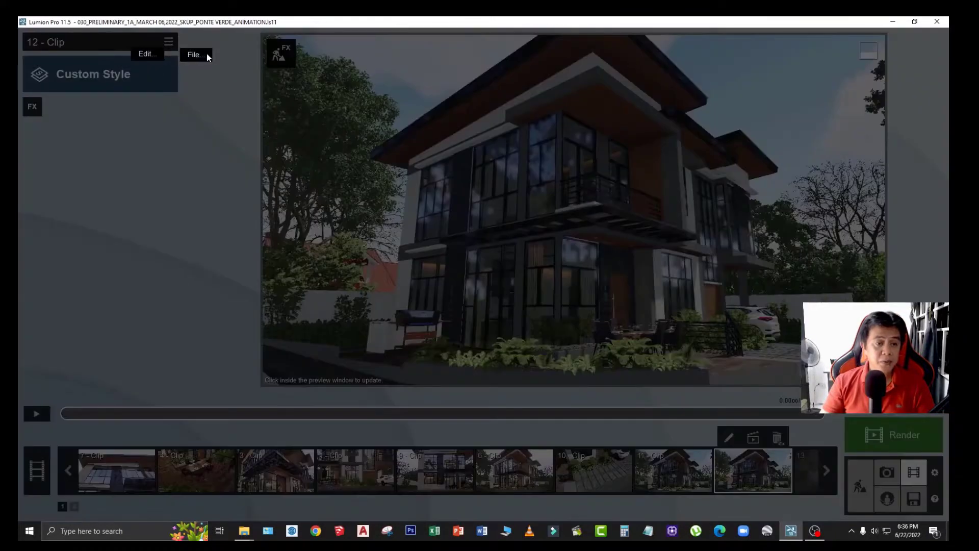
click(232, 73)
click(196, 86)
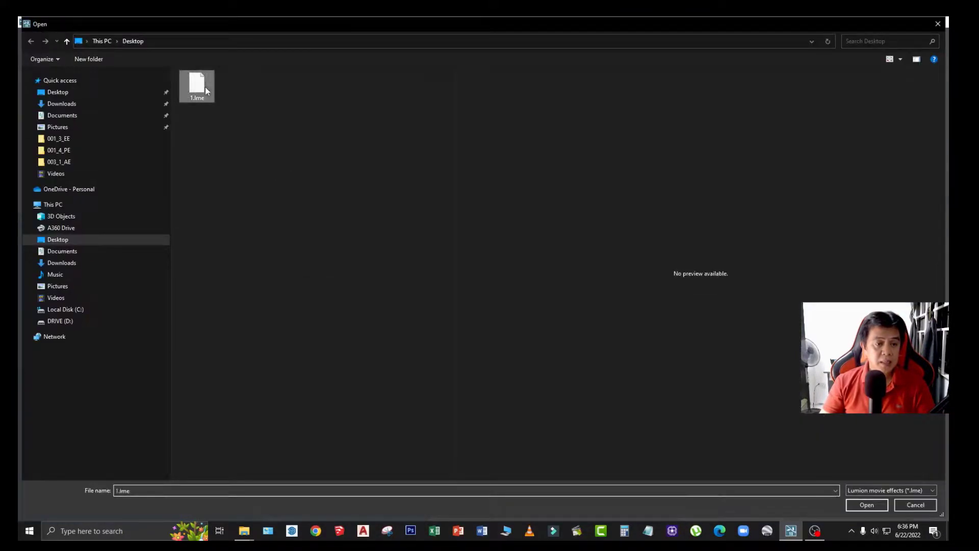
click(867, 503)
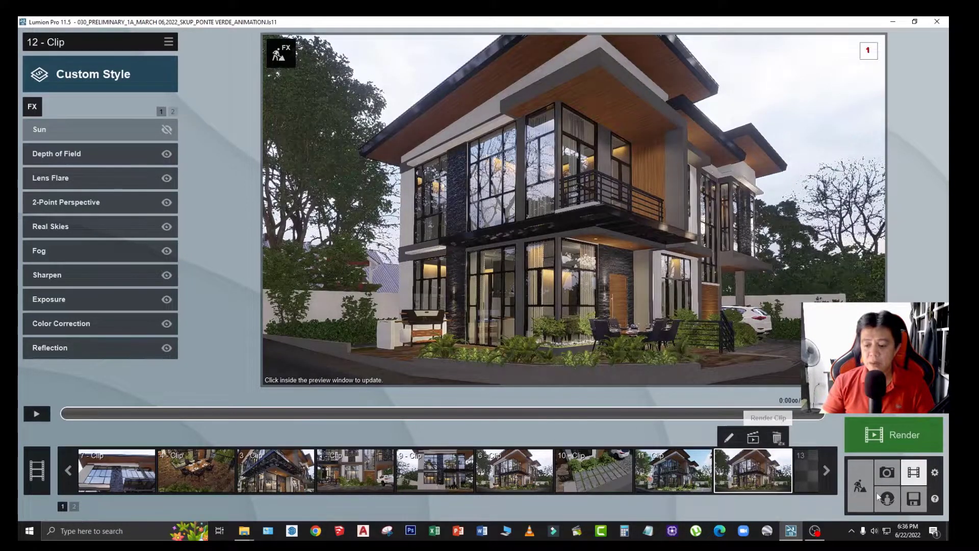
Add two more keyframes moving closer to the house front, then return to Movie mode
click(729, 440)
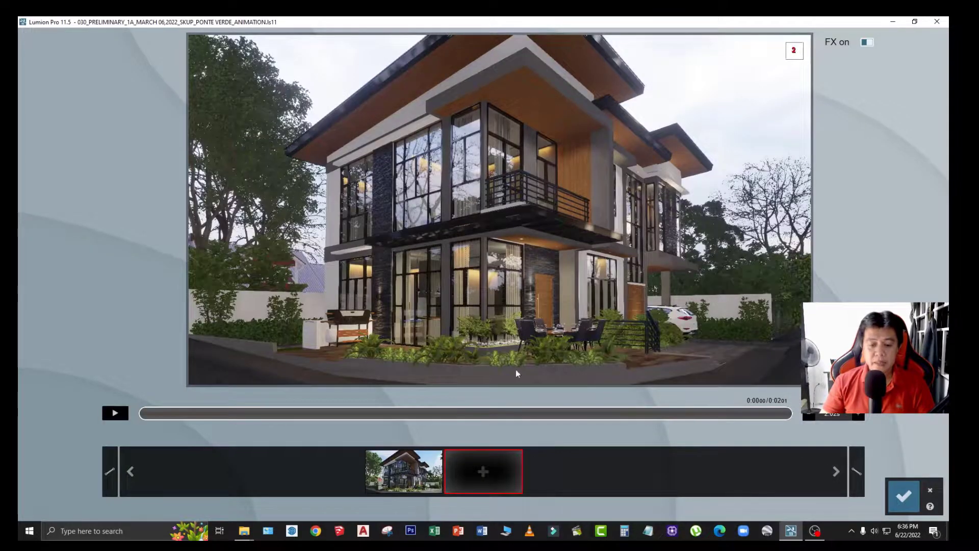
mouse_move(508, 270)
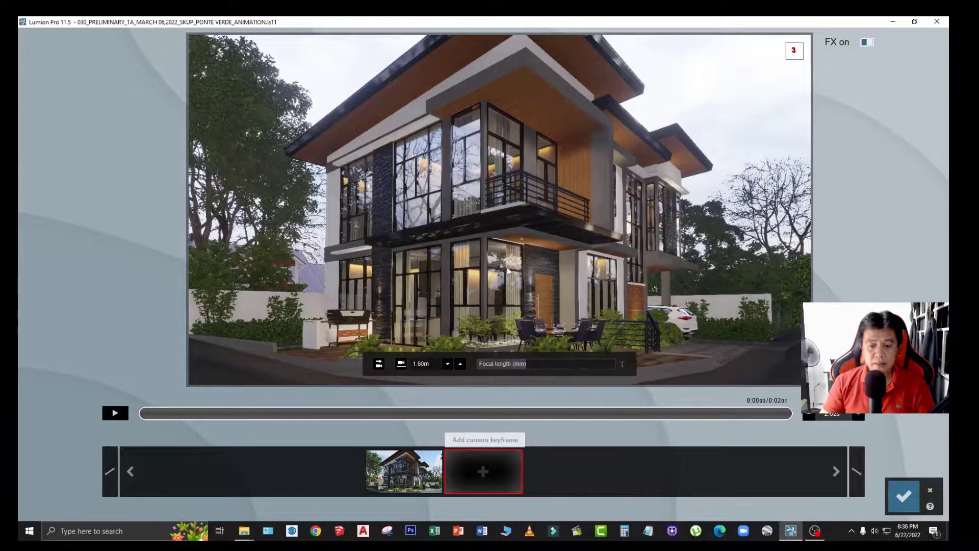
right_drag(507, 271, 500, 209)
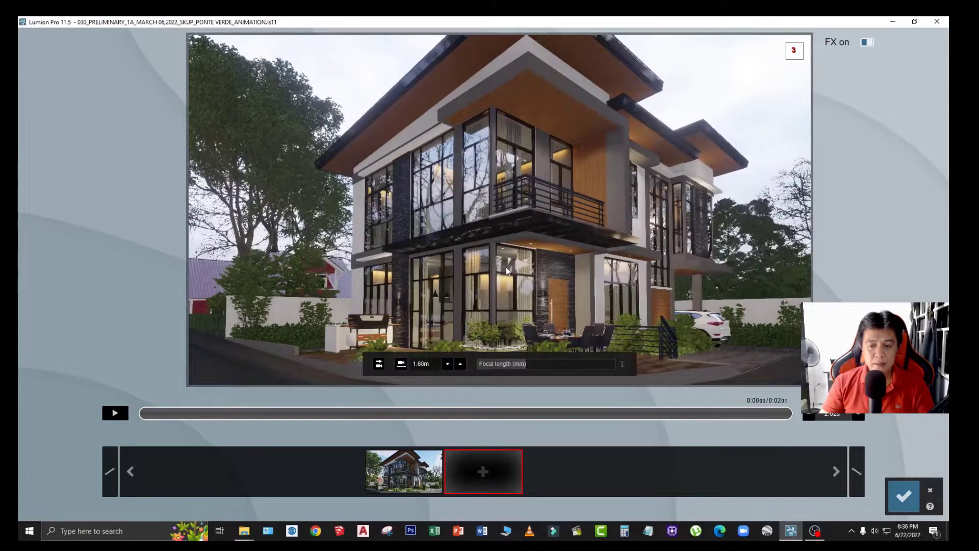
key(d)
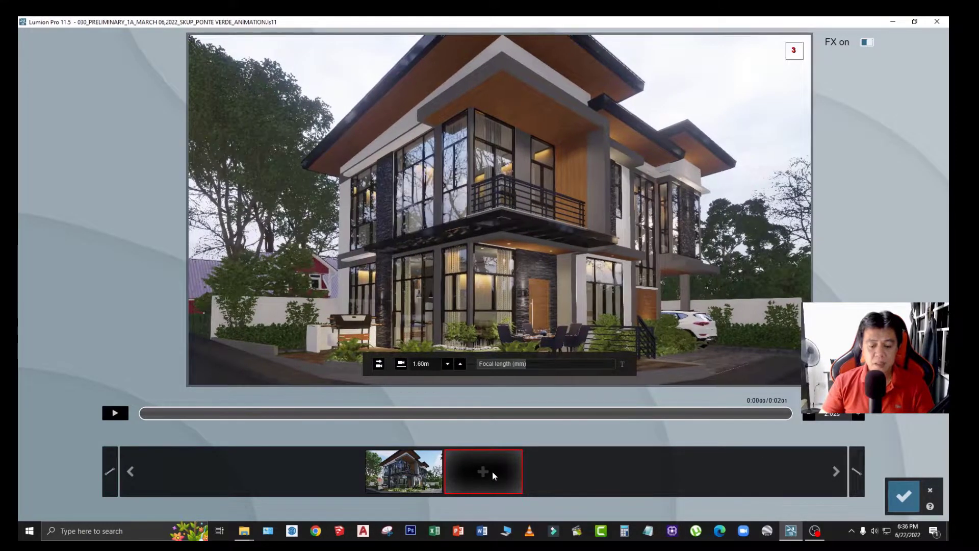
click(493, 475)
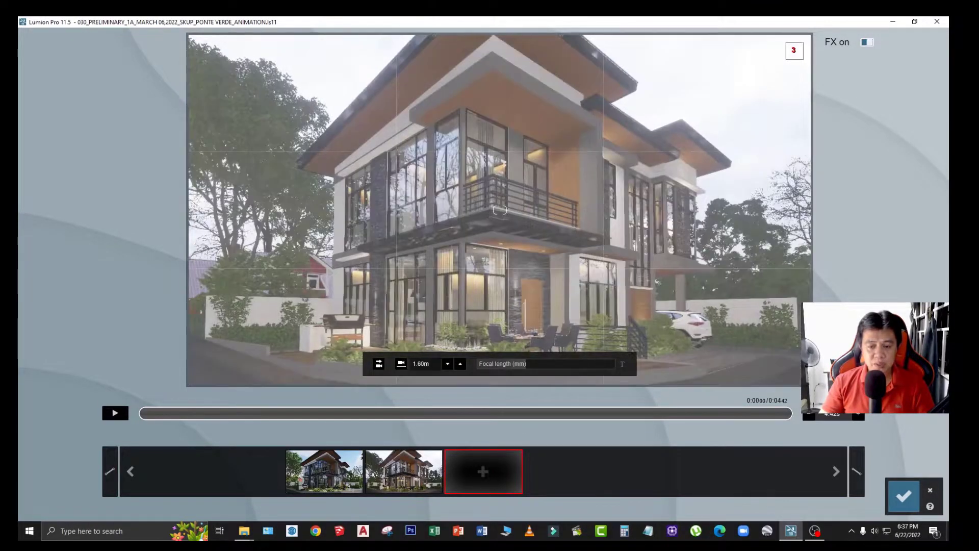
key(w)
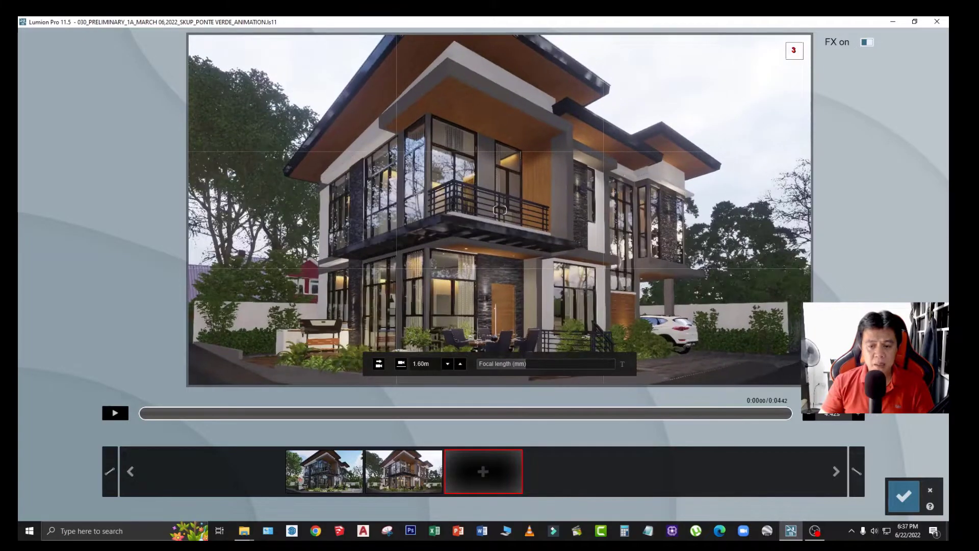
key(d)
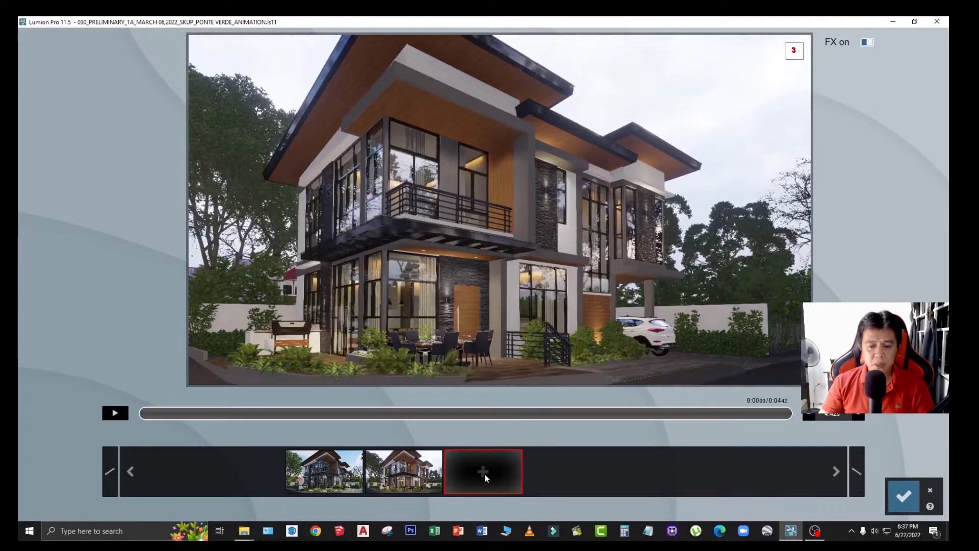
click(483, 472)
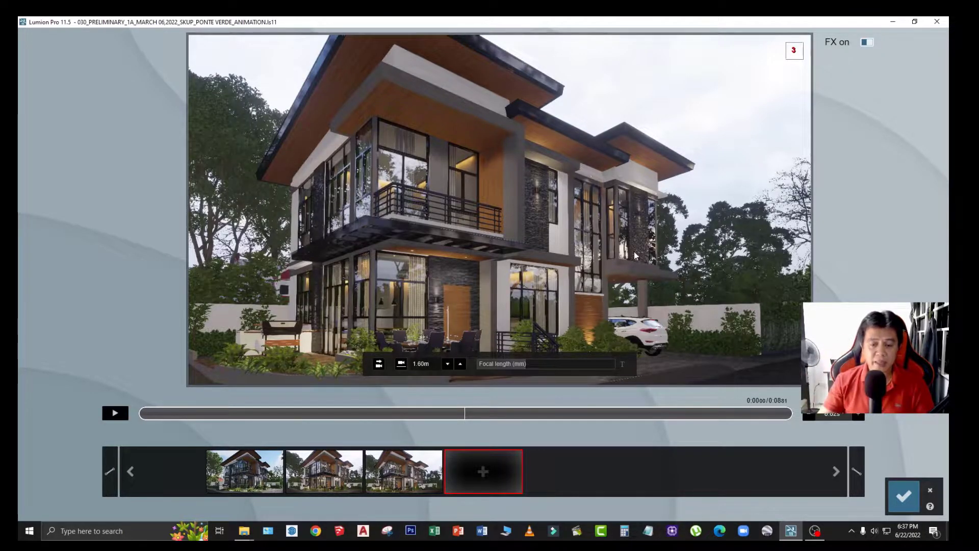
click(904, 496)
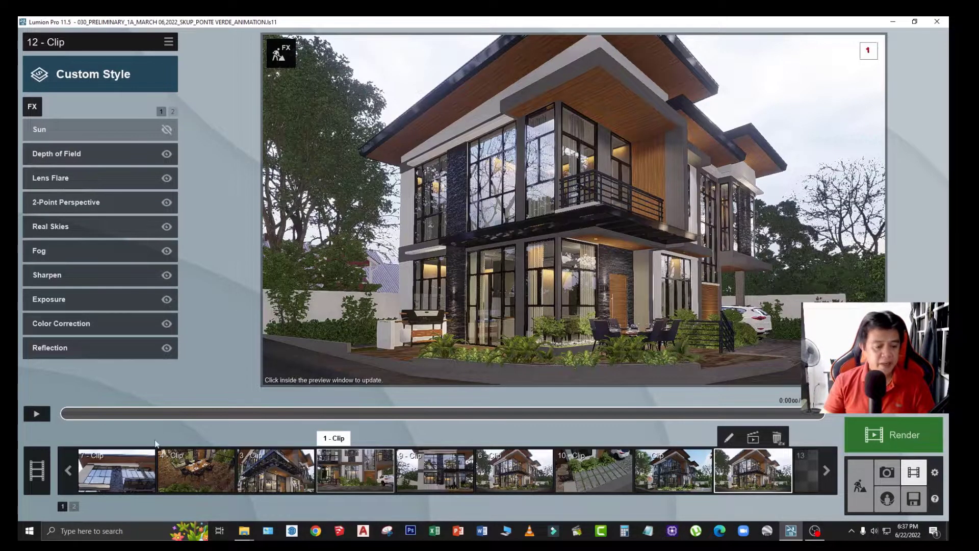
Scroll the clip strip back and select '5 - Clip', the rainy paved garden path
click(69, 471)
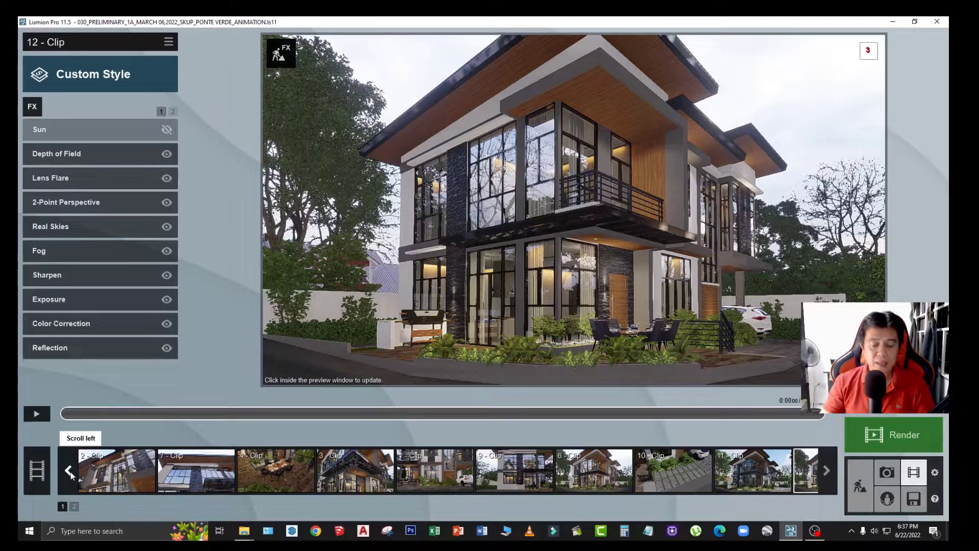
click(69, 472)
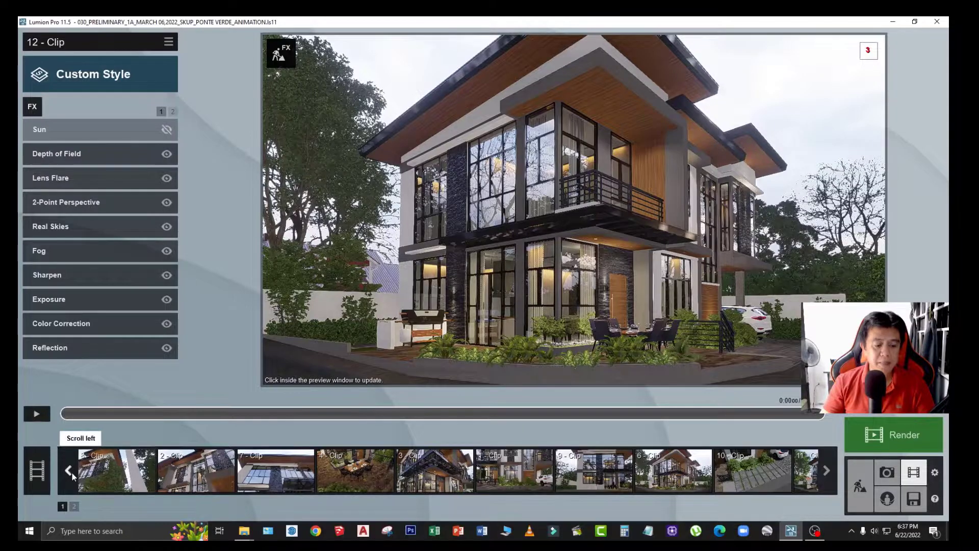
click(71, 473)
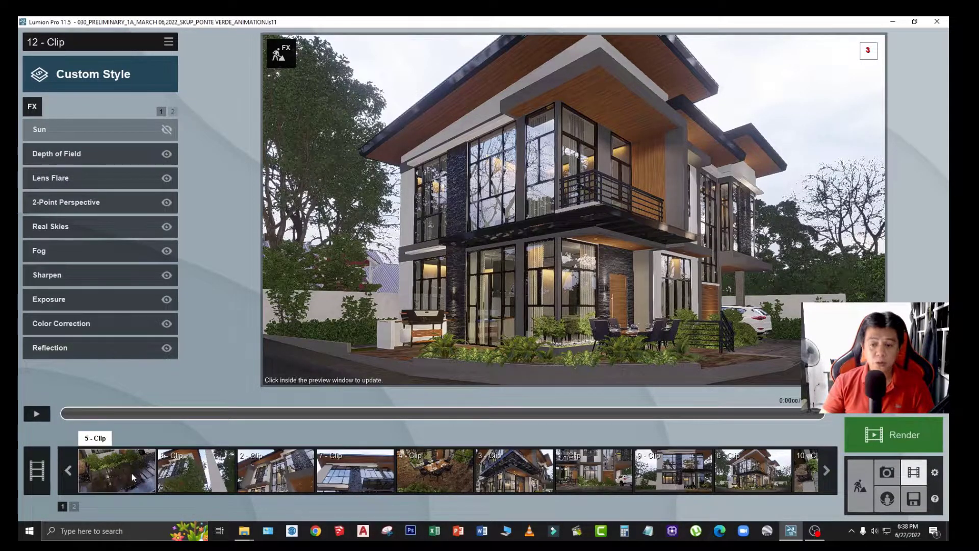
mouse_move(117, 470)
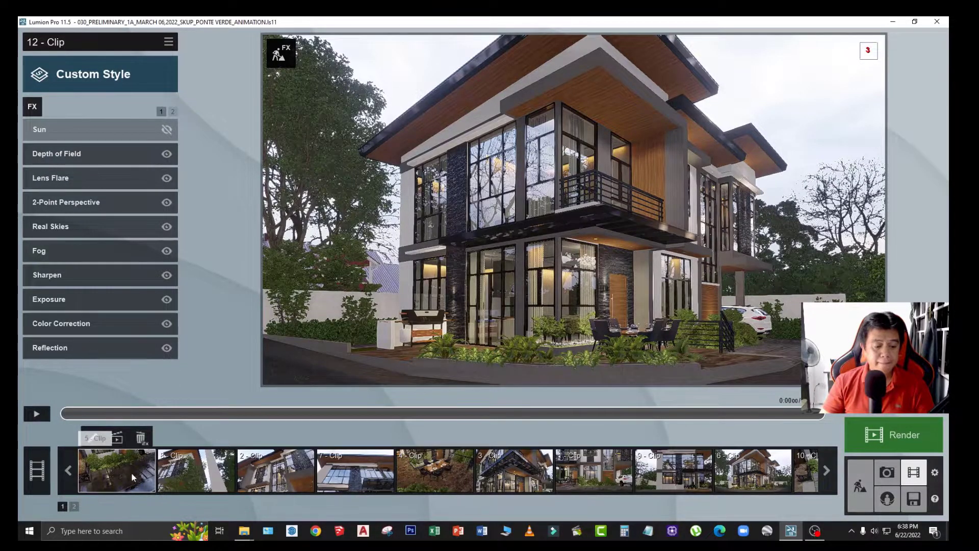
click(131, 473)
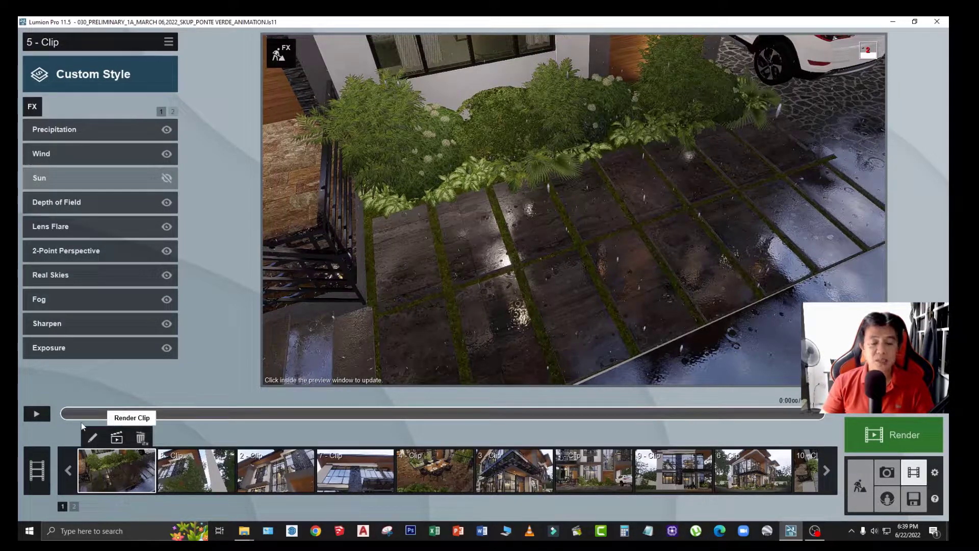
Review clip 5's Entire Clip MP4 render settings (5-star quality, 30 fps) and back out
click(117, 438)
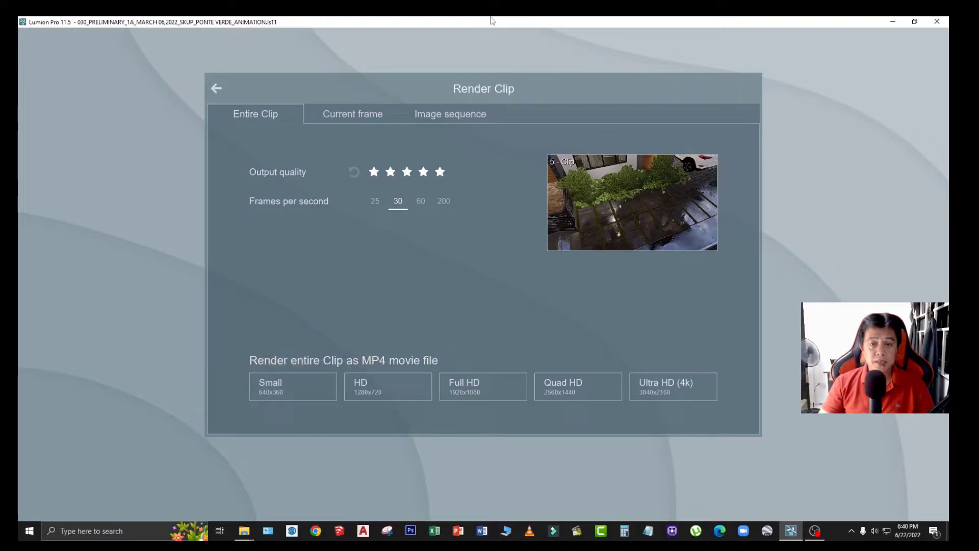
click(215, 89)
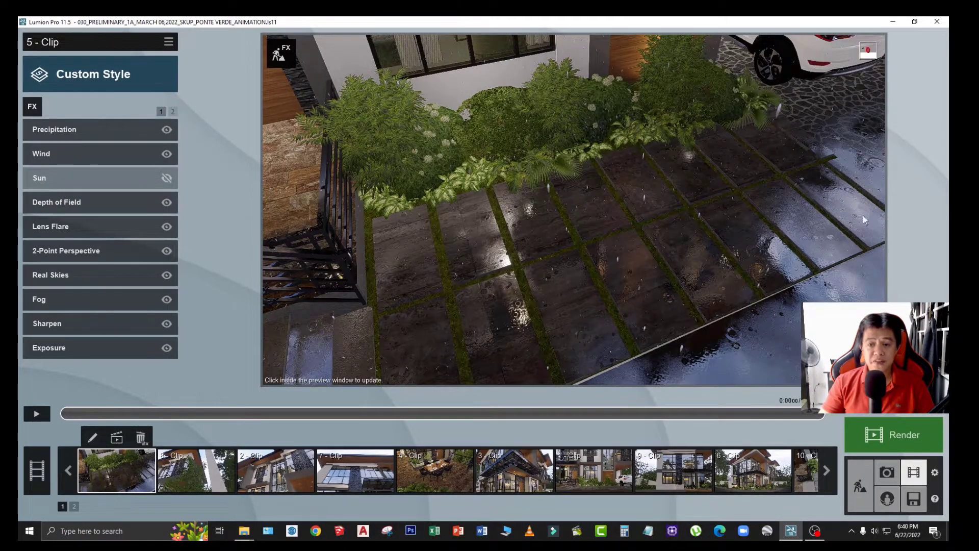
mouse_move(243, 530)
click(192, 487)
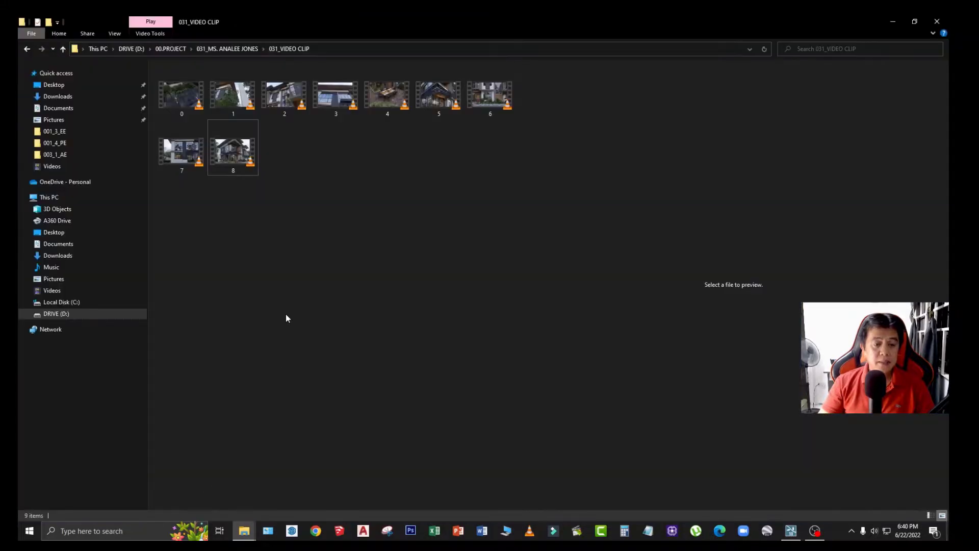
double_click(181, 97)
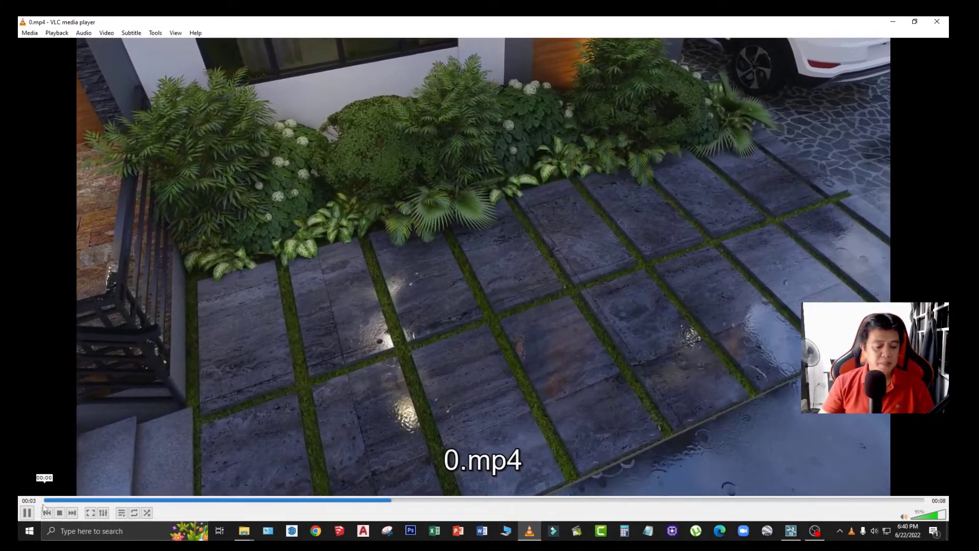
click(28, 514)
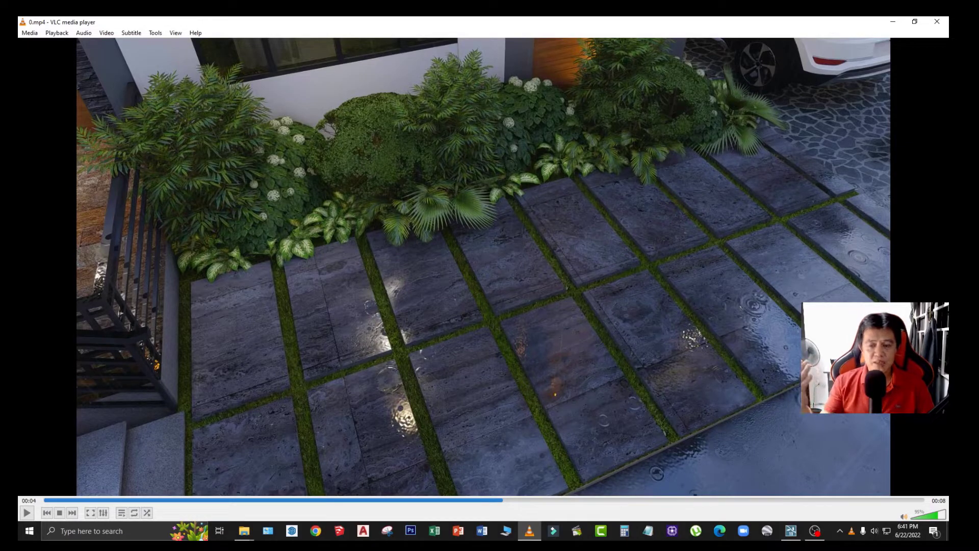
click(29, 515)
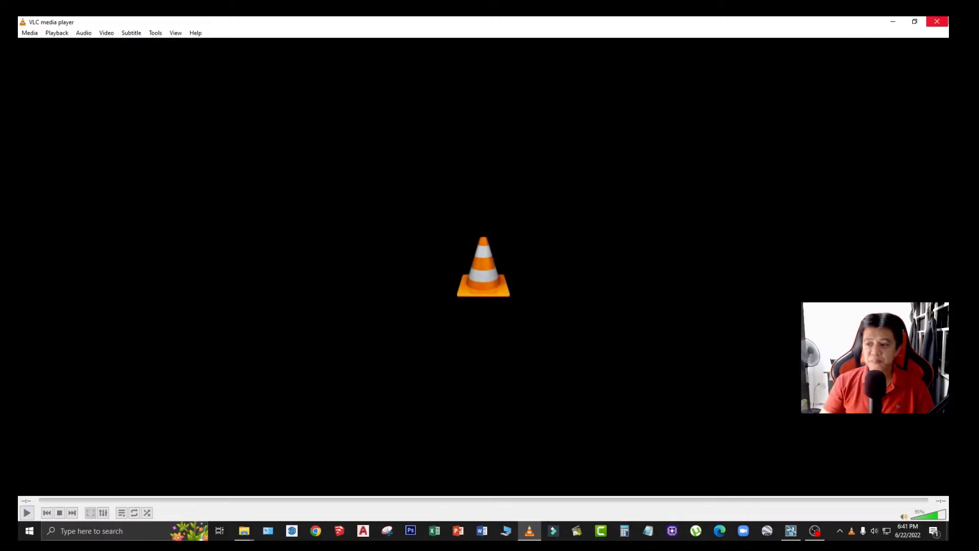
click(937, 21)
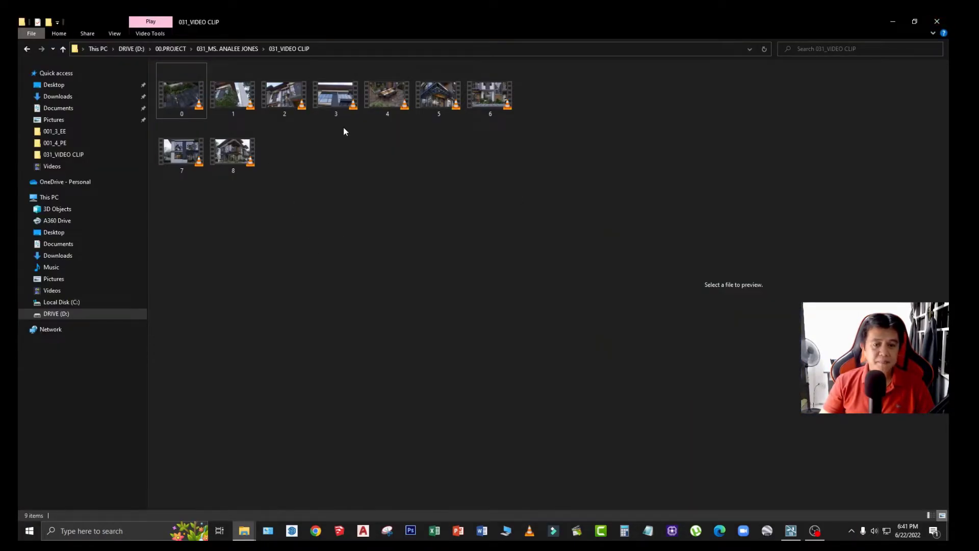
click(791, 530)
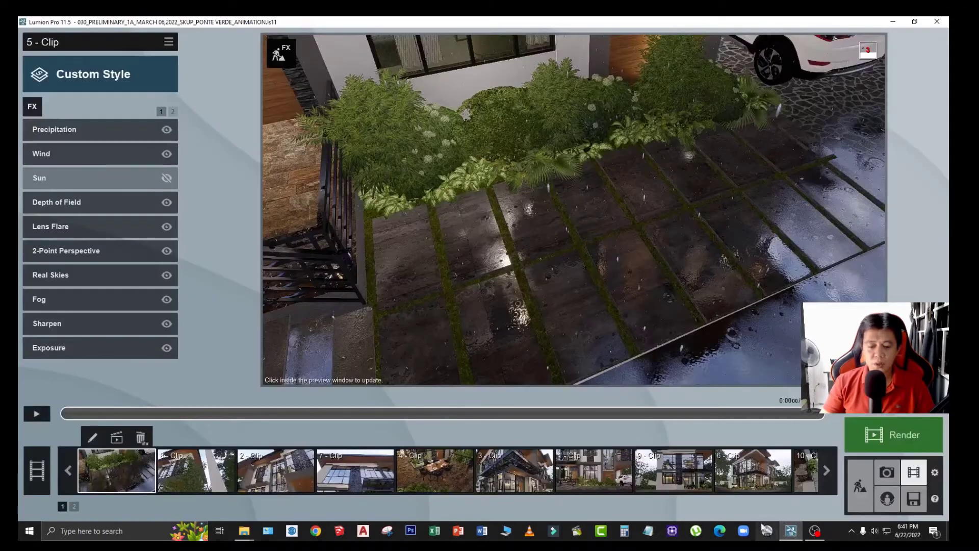
click(445, 470)
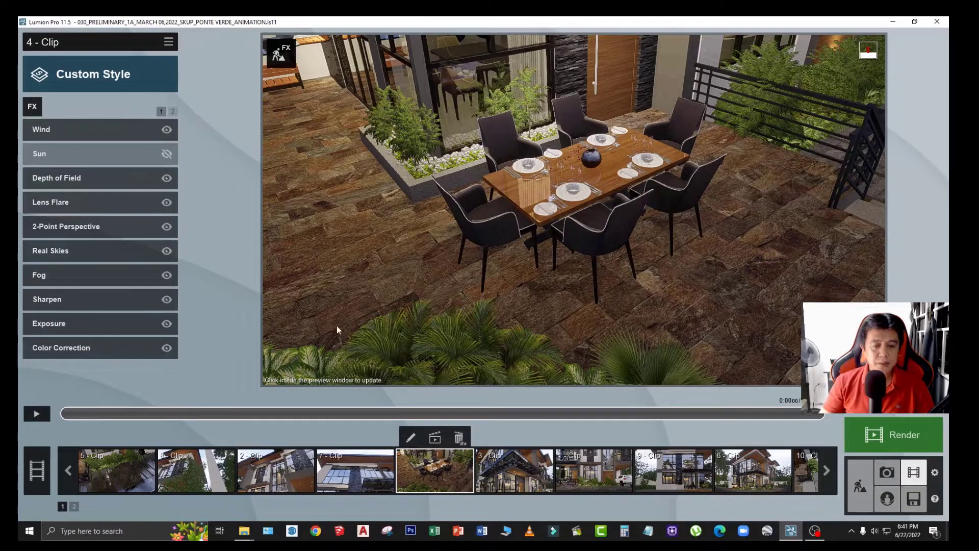
click(38, 415)
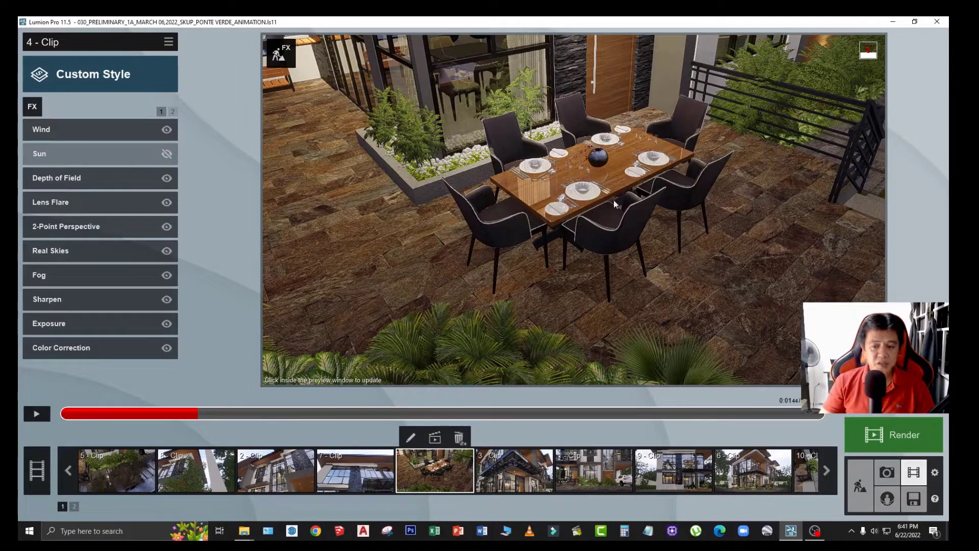
click(92, 530)
click(244, 530)
Play 4.mp4 from the rendered video folder in VLC and pause it about 5 seconds in
click(193, 485)
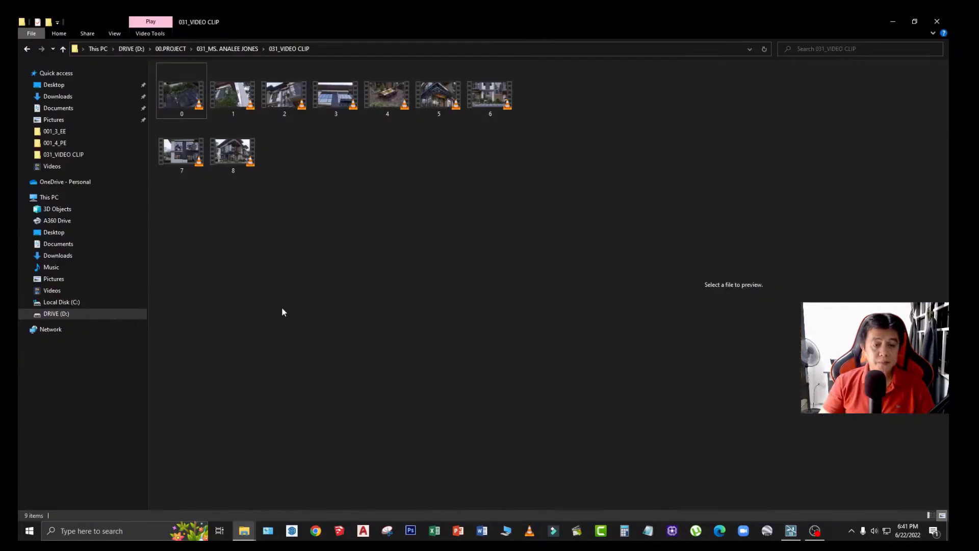
double_click(395, 98)
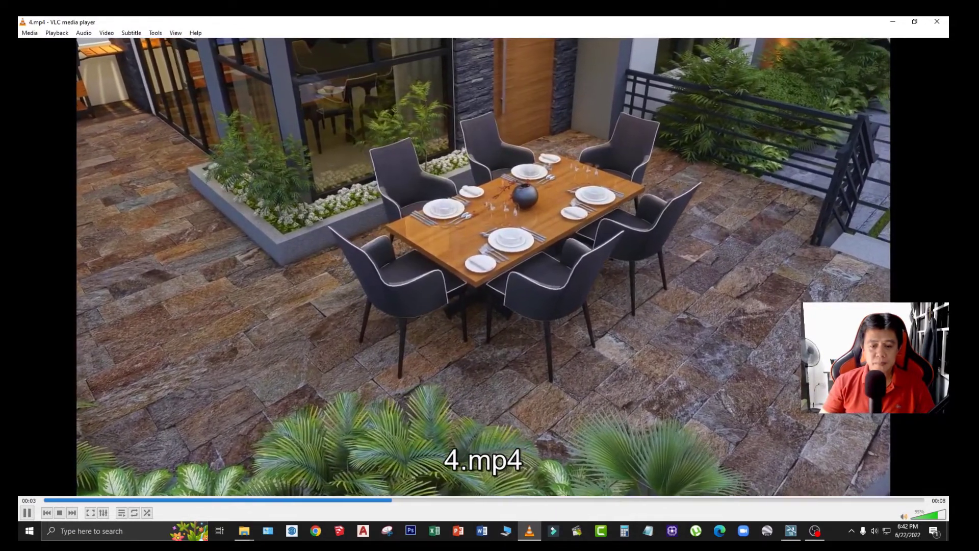
key(space)
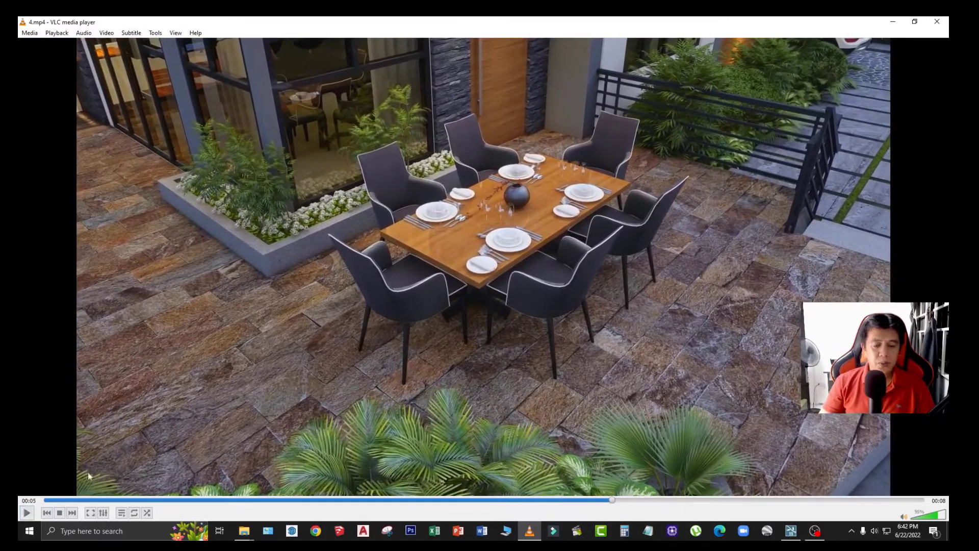